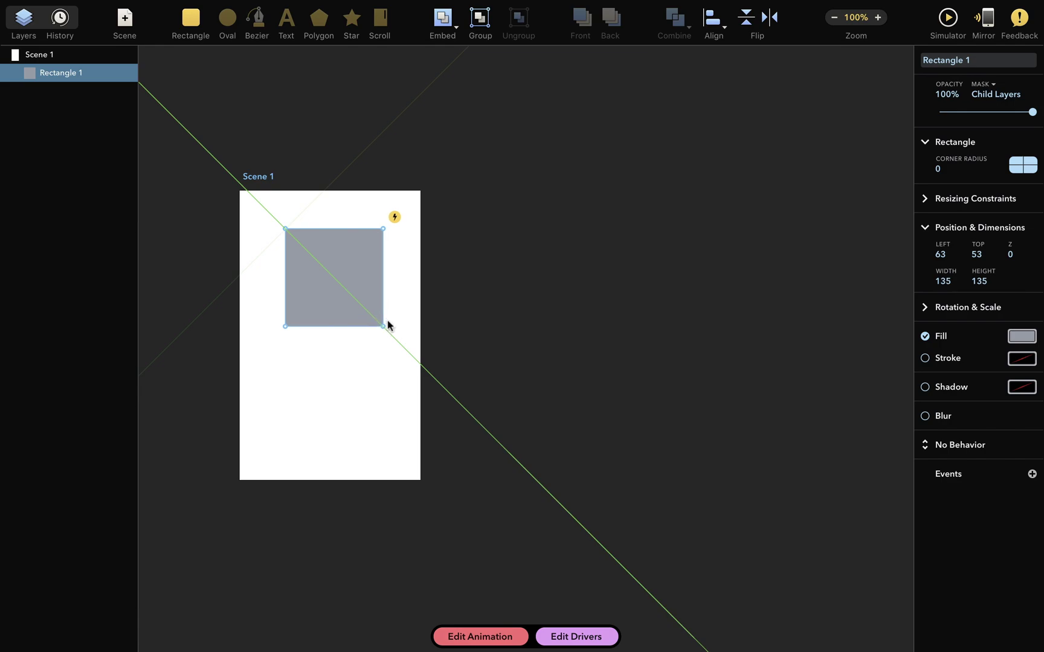
Move the grey square in Scene 1 to about left 57, top 56 and fill it with the light blue swatch
drag(342, 271, 337, 270)
click(1021, 335)
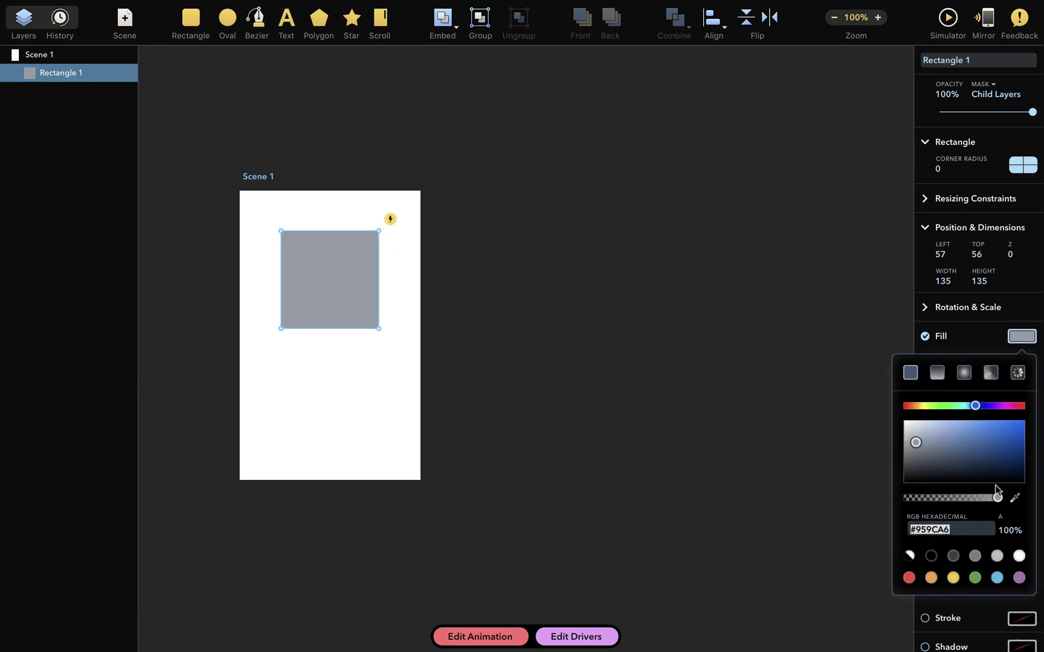
click(997, 578)
click(1029, 336)
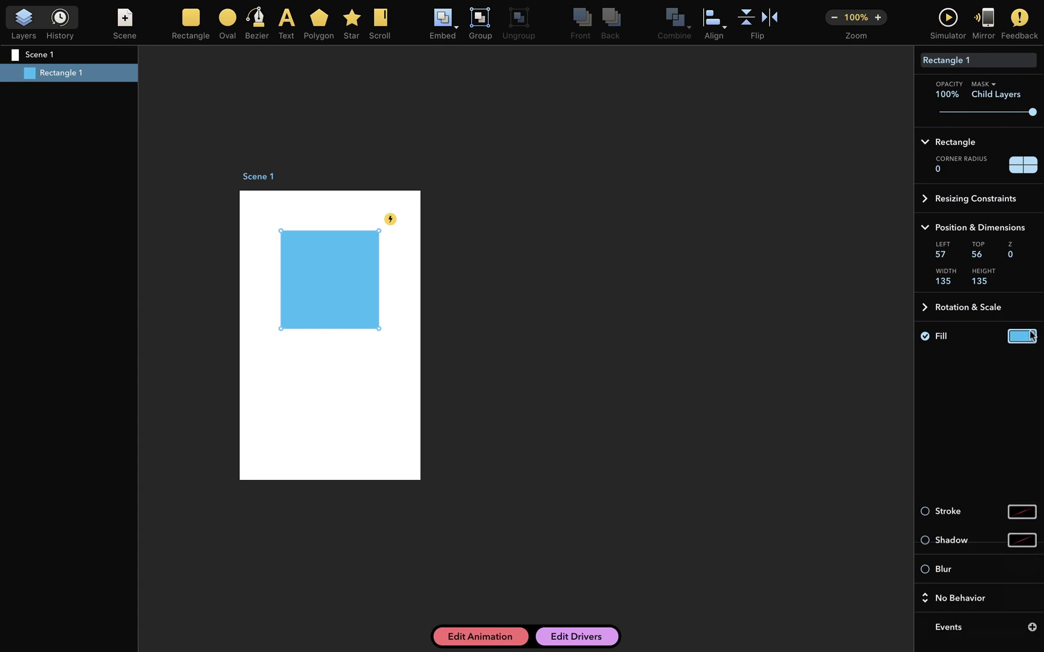
Add a second scene of about 253 × 408 beside Scene 1 and draw a tall rectangle of about 65 × 246 in it
drag(129, 24, 759, 486)
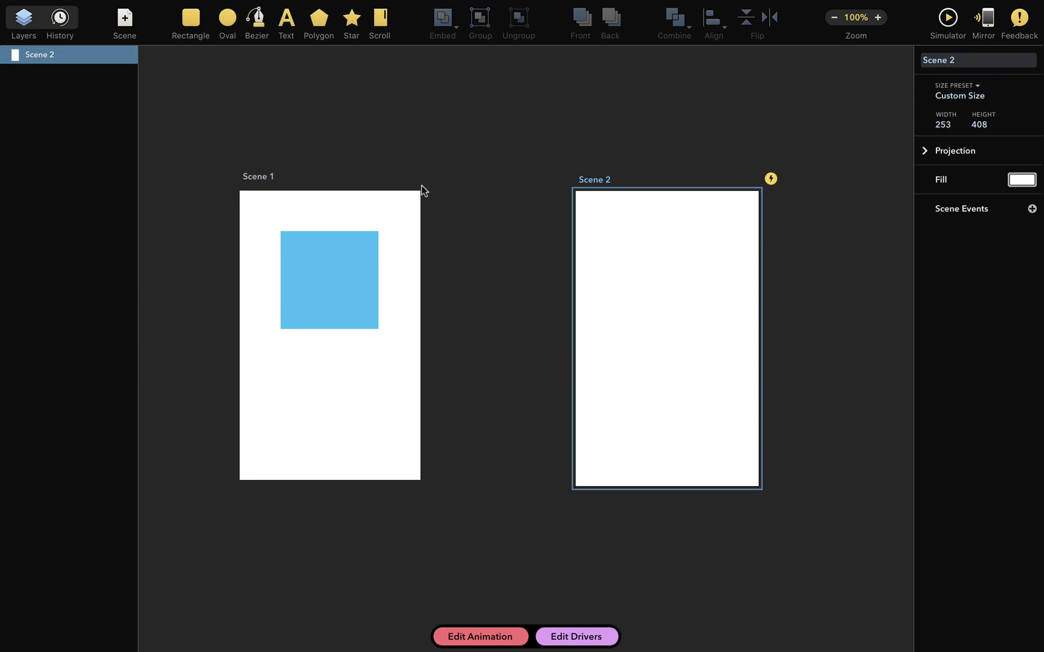
mouse_move(190, 23)
mouse_down()
mouse_move(314, 88)
mouse_move(601, 288)
mouse_move(594, 282)
mouse_move(634, 458)
mouse_move(645, 461)
mouse_up()
drag(625, 418, 633, 424)
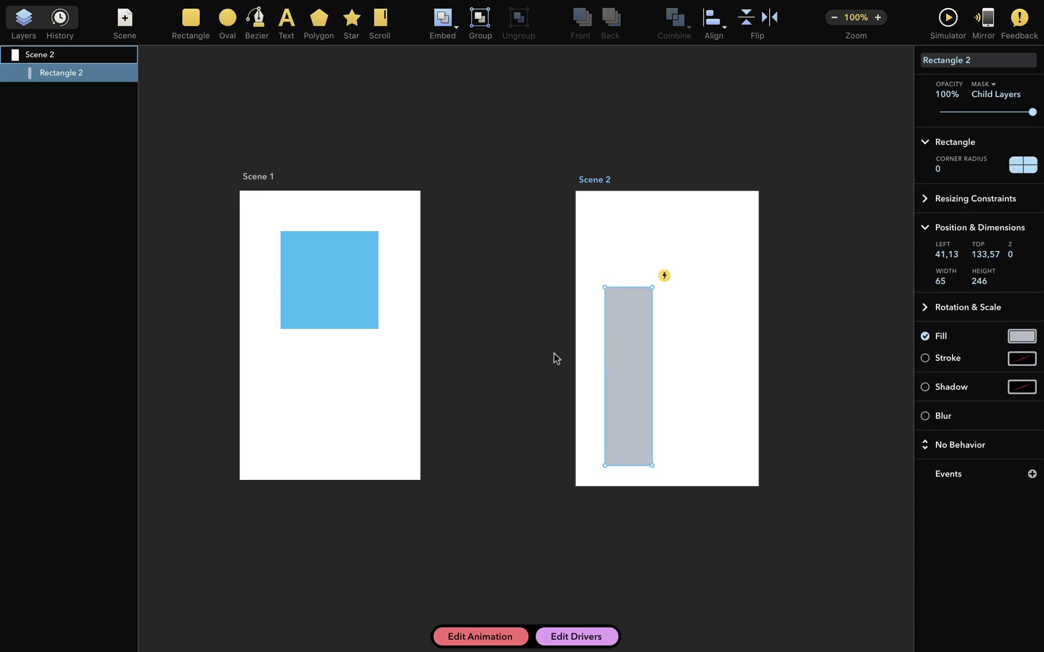
click(533, 336)
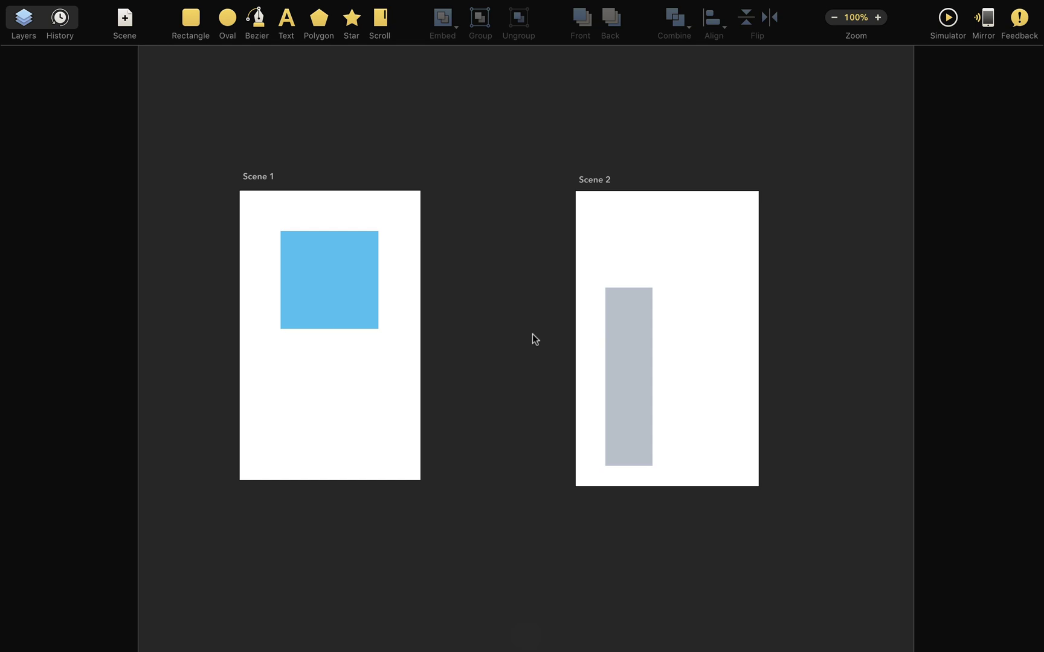
click(394, 355)
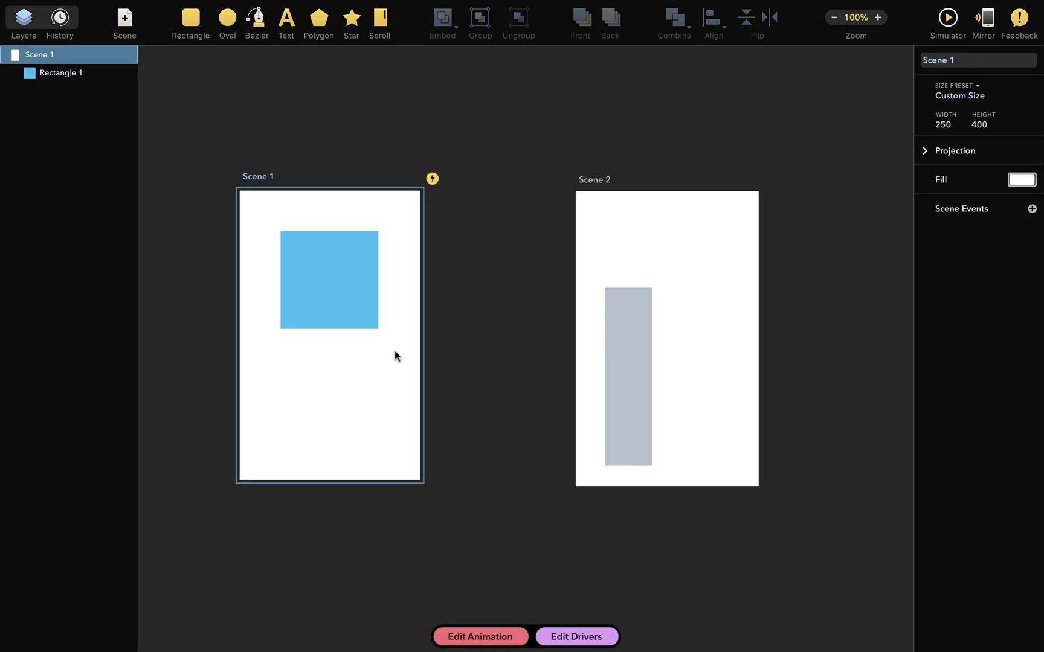
click(637, 250)
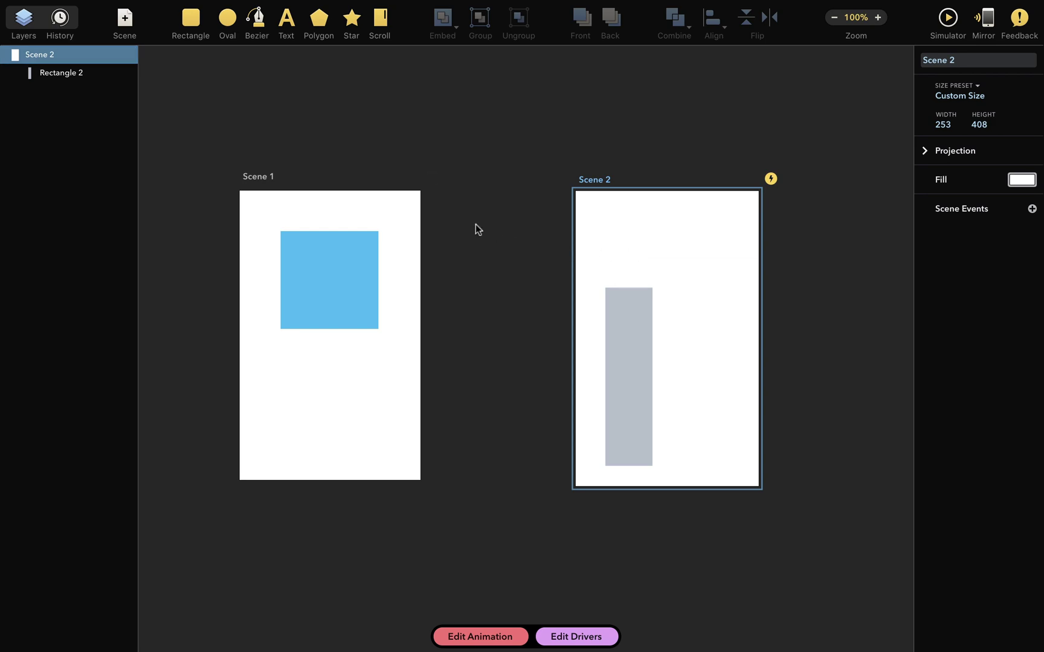
Link the blue square to Scene 2 with a Click-triggered transition and move Scene 2 closer to Scene 1
click(339, 278)
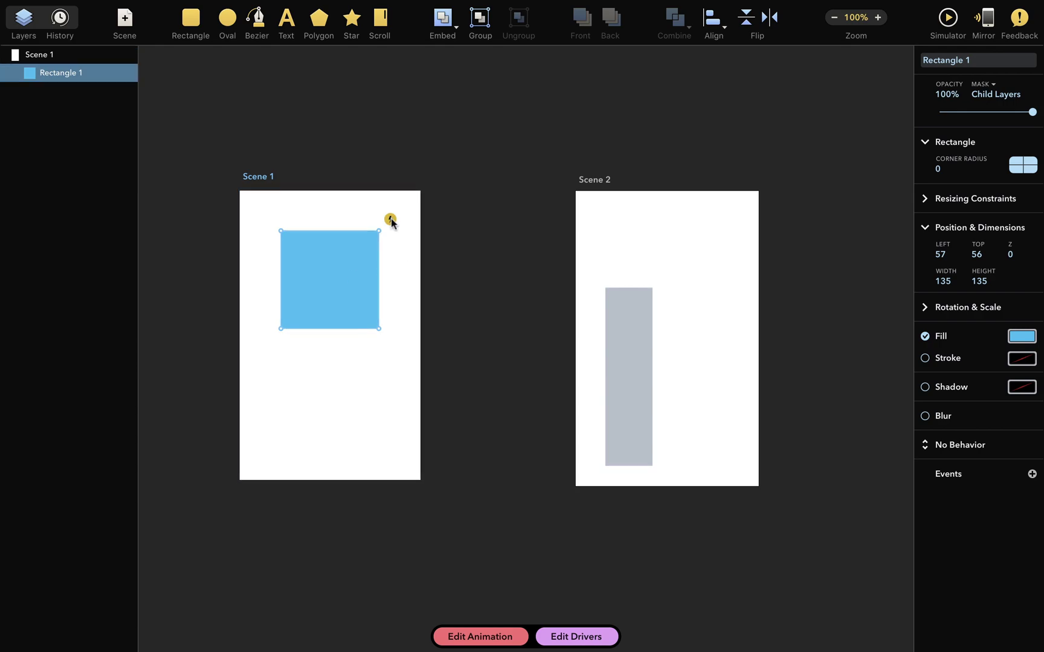
drag(391, 220, 586, 243)
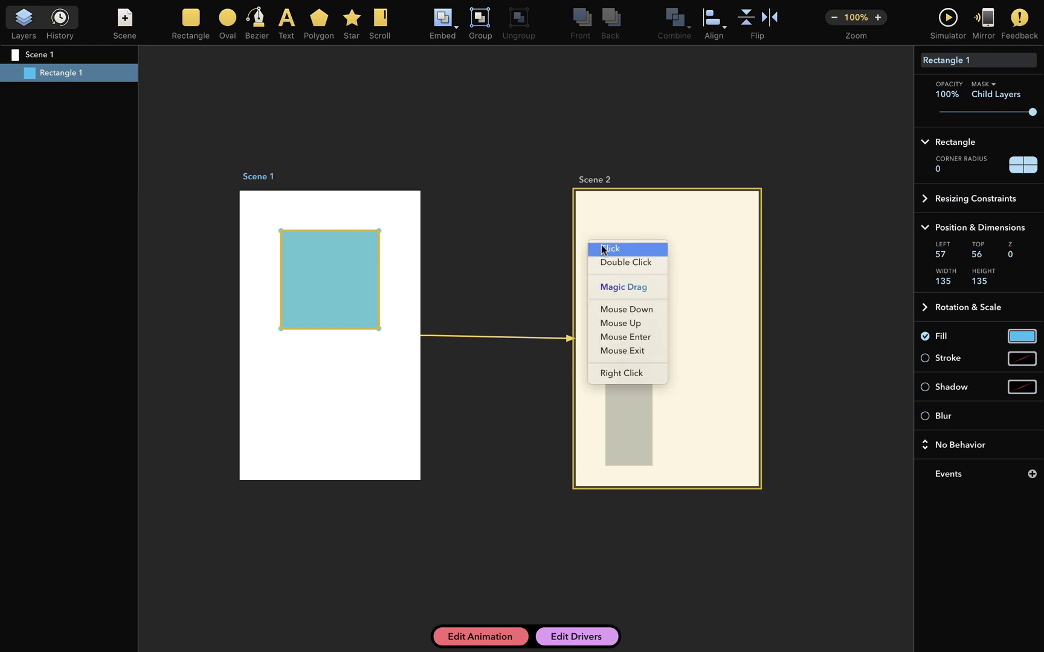
click(604, 248)
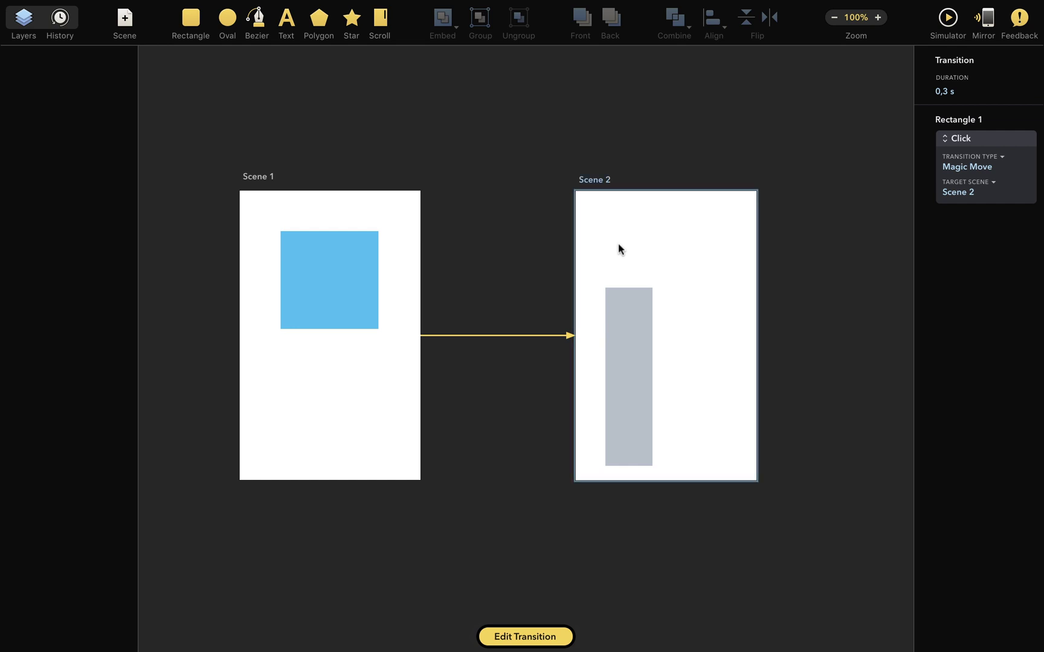
drag(719, 177, 661, 181)
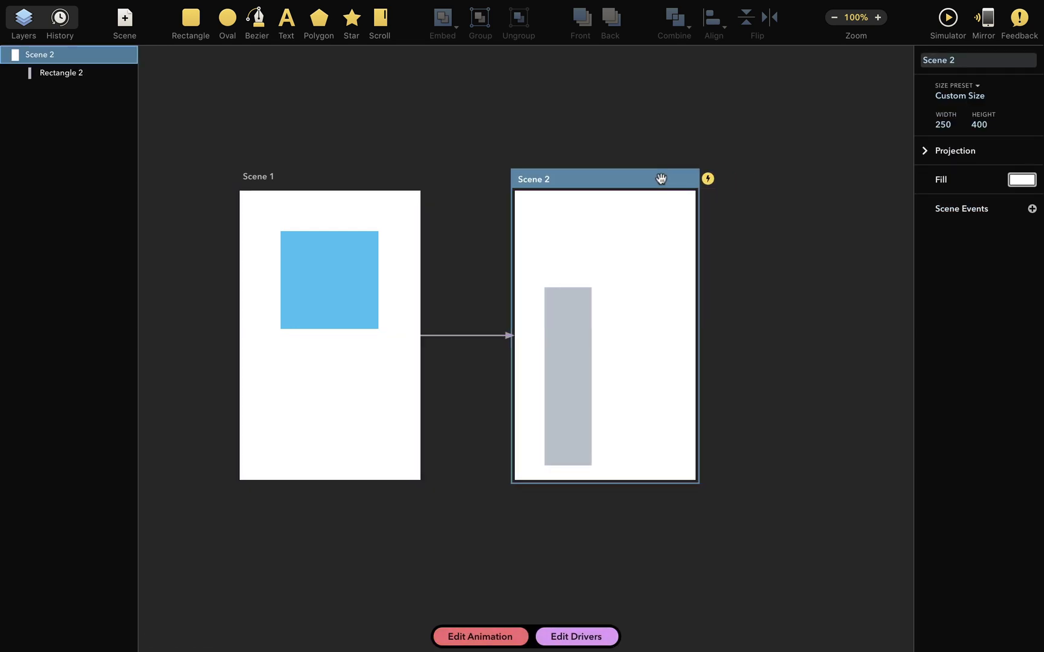
Preview Scene 1 in the Simulator and test the blue square's transition to Scene 2 several times, resetting in between
click(947, 21)
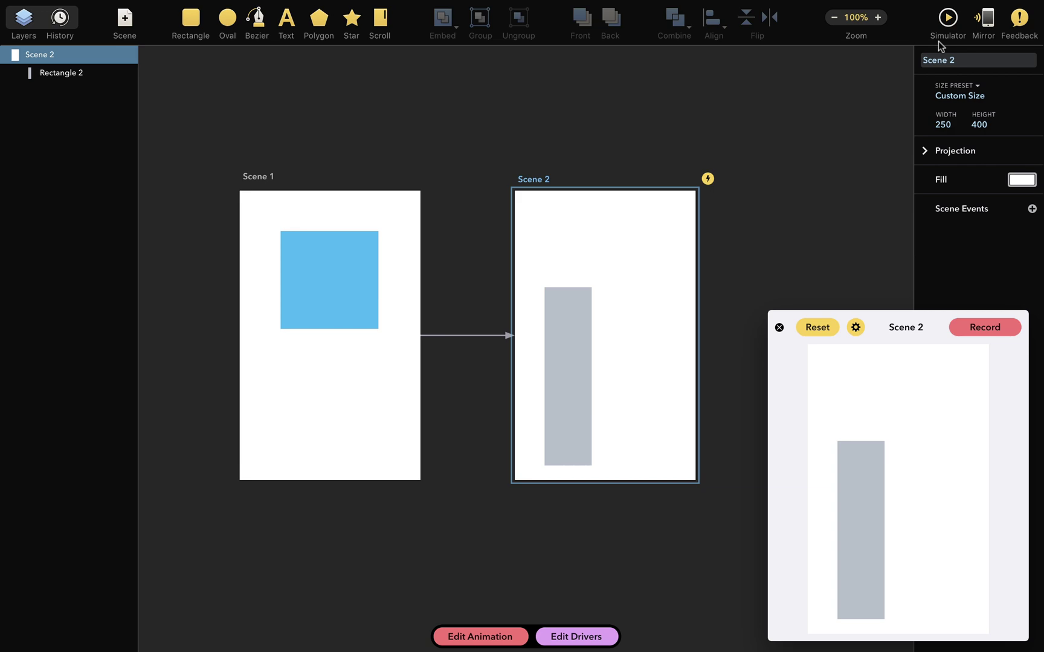
click(391, 210)
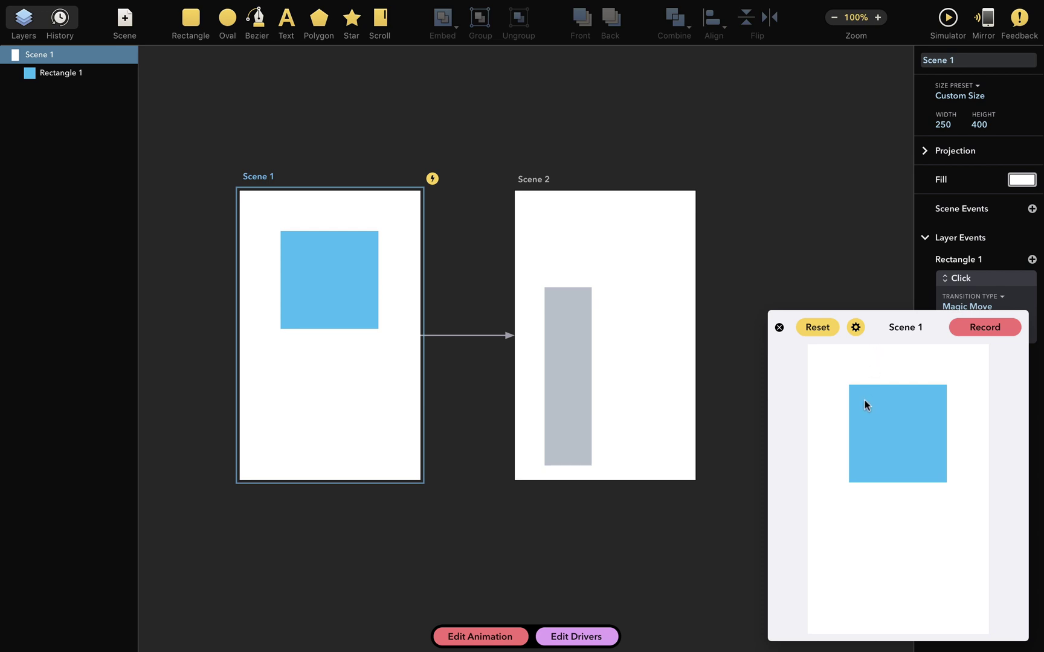
click(903, 434)
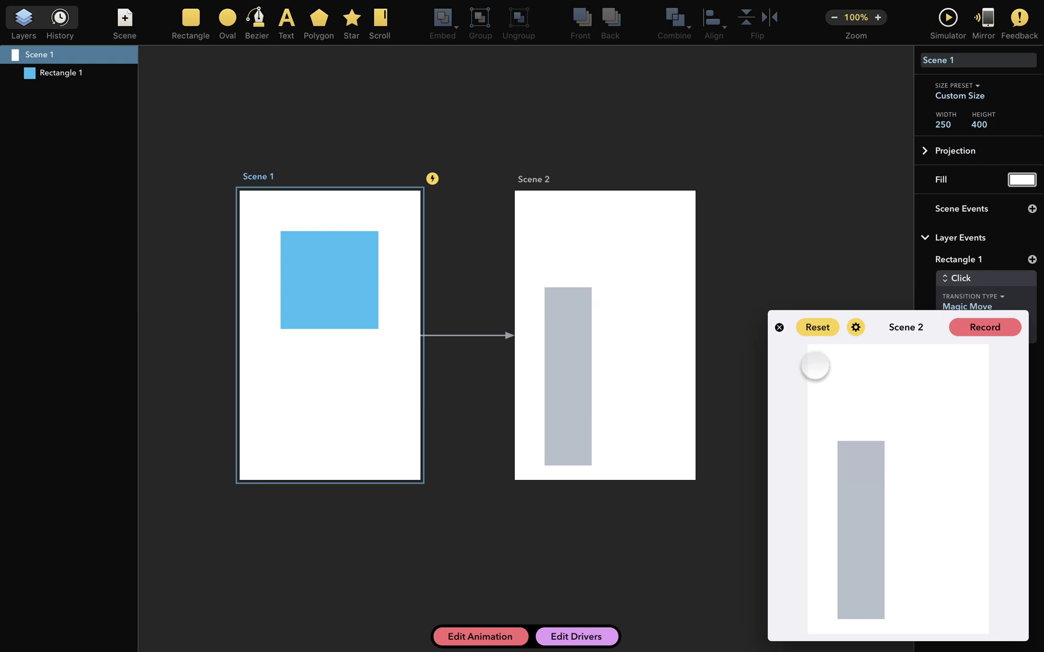
click(811, 331)
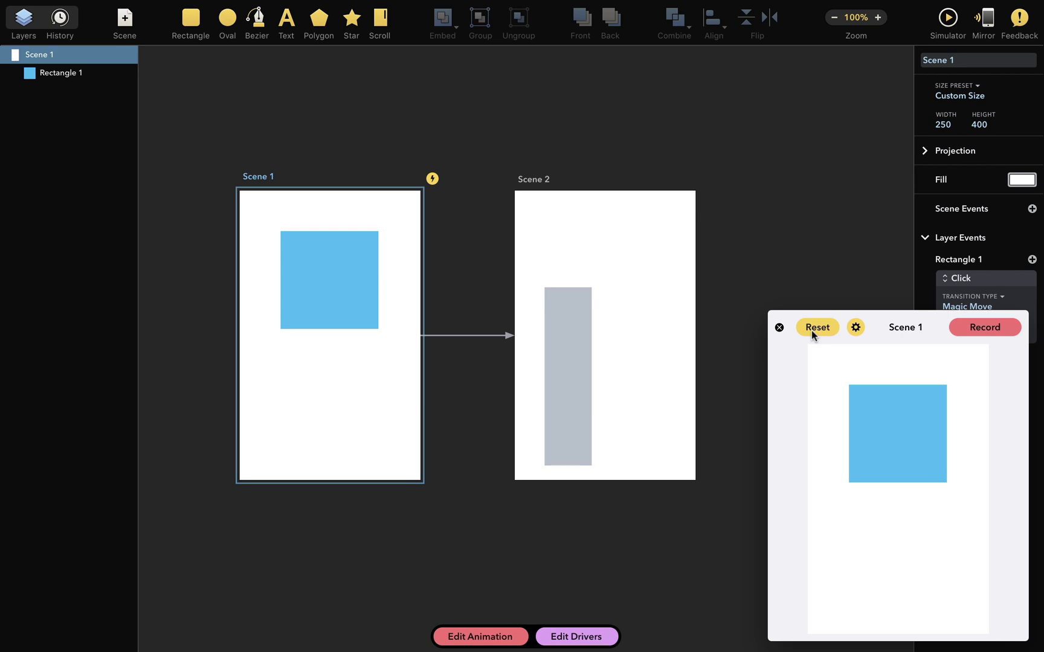
click(870, 408)
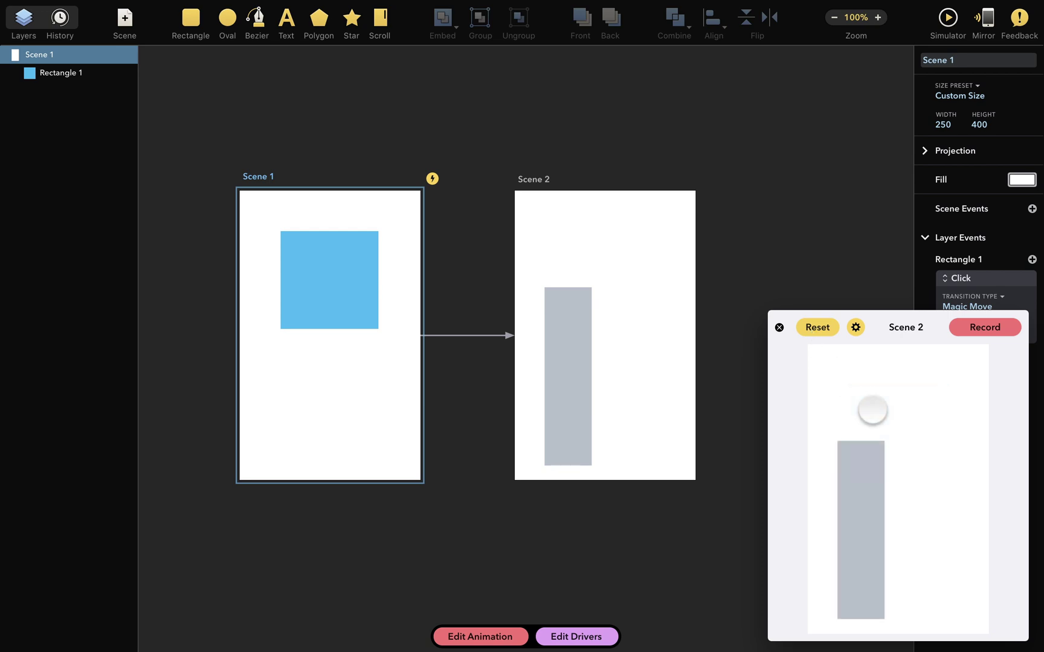
click(817, 328)
click(895, 425)
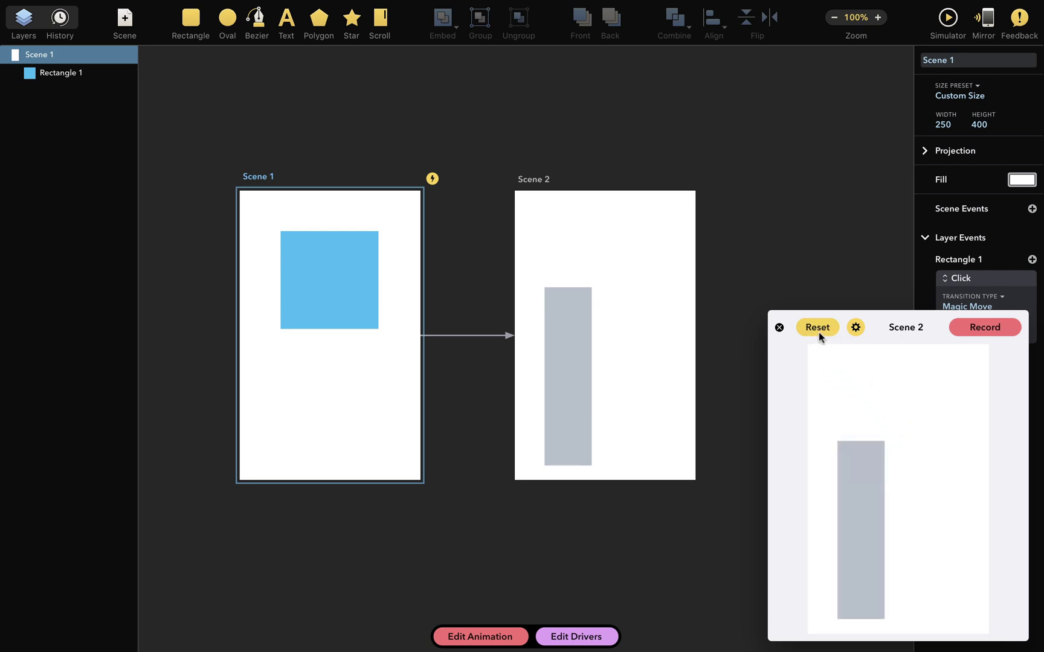
click(817, 327)
click(871, 408)
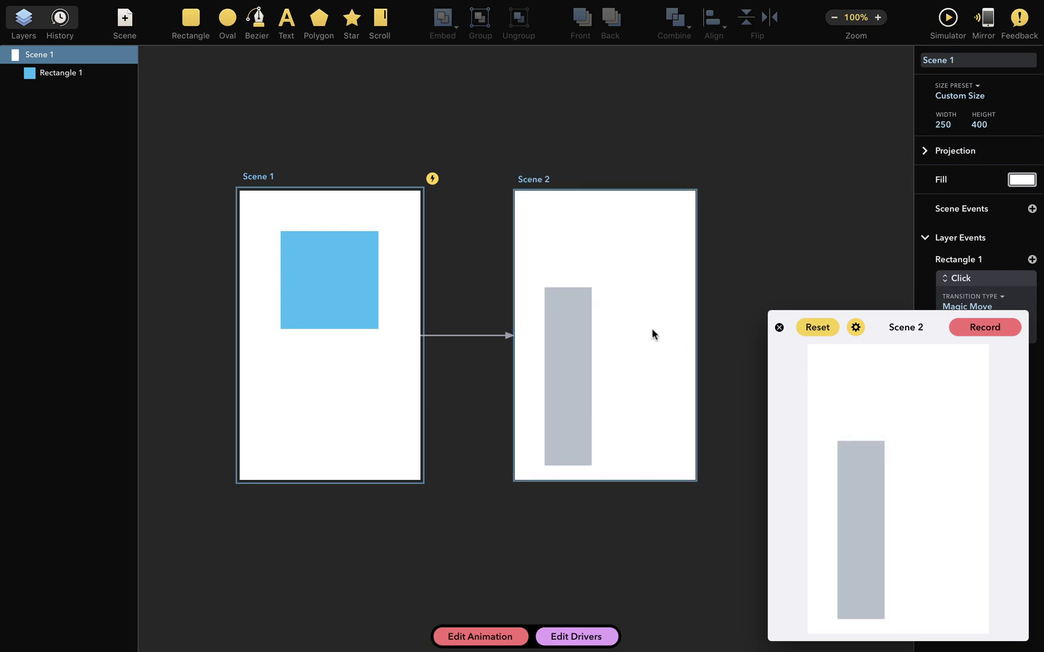
Link the grey rectangle in Scene 2 back to Scene 1 with a Click-triggered transition
click(574, 304)
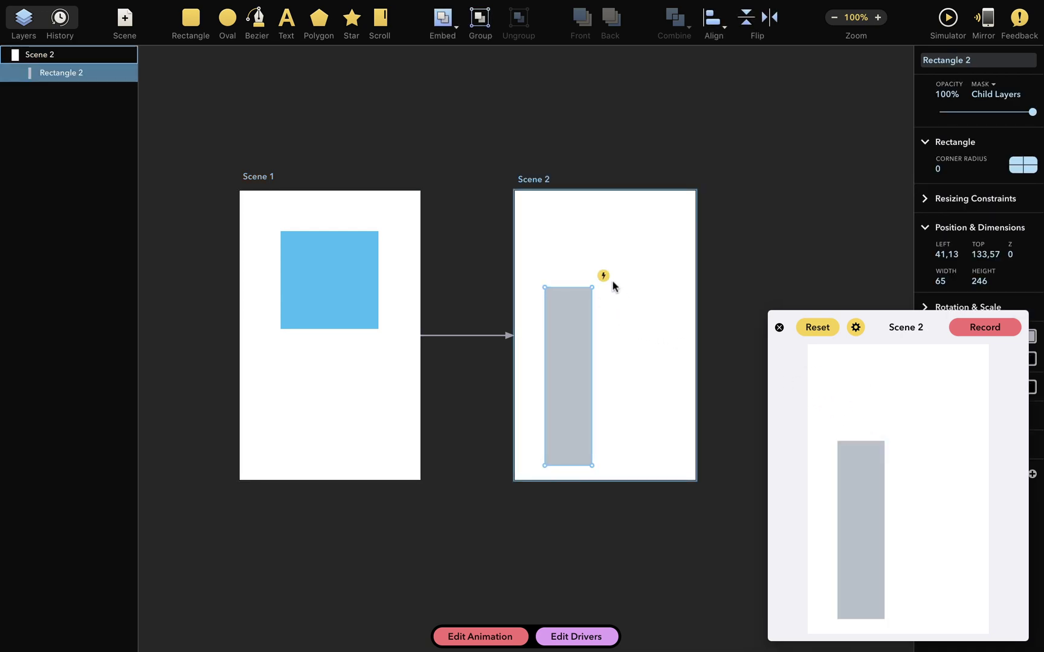
drag(603, 276, 415, 244)
click(448, 251)
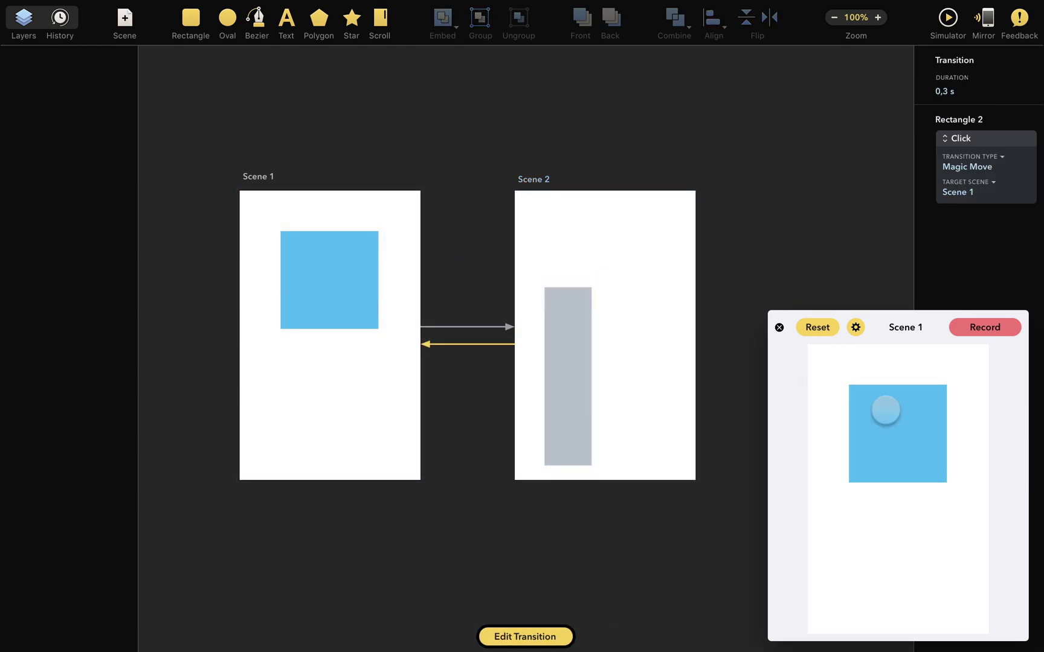
Test the transitions in both directions between Scene 1 and Scene 2 in the Simulator
click(886, 410)
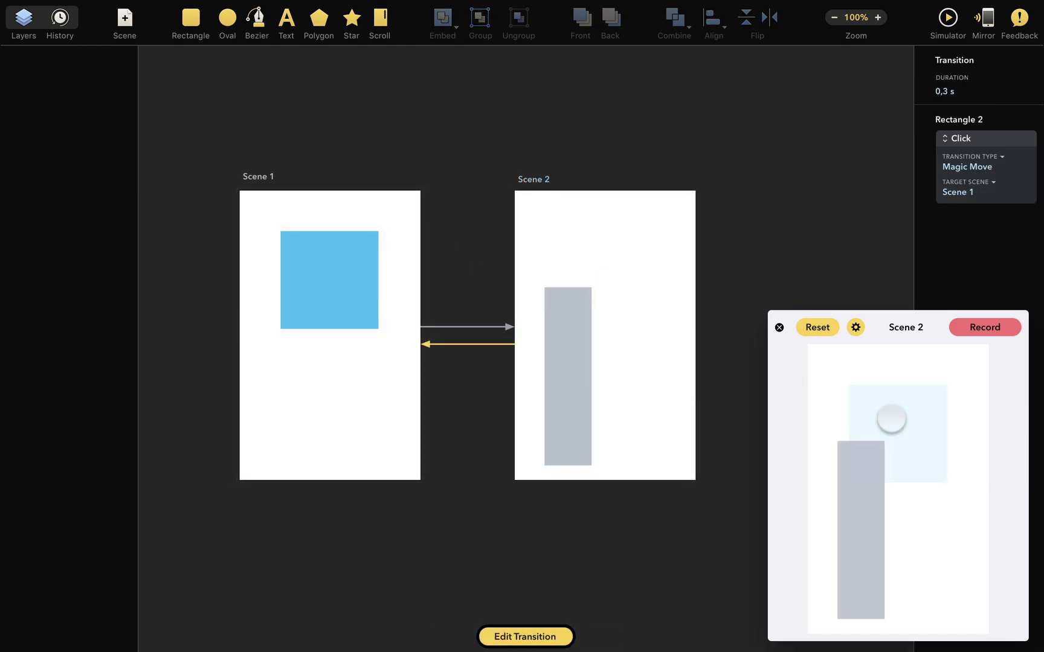
click(867, 472)
click(884, 435)
click(867, 471)
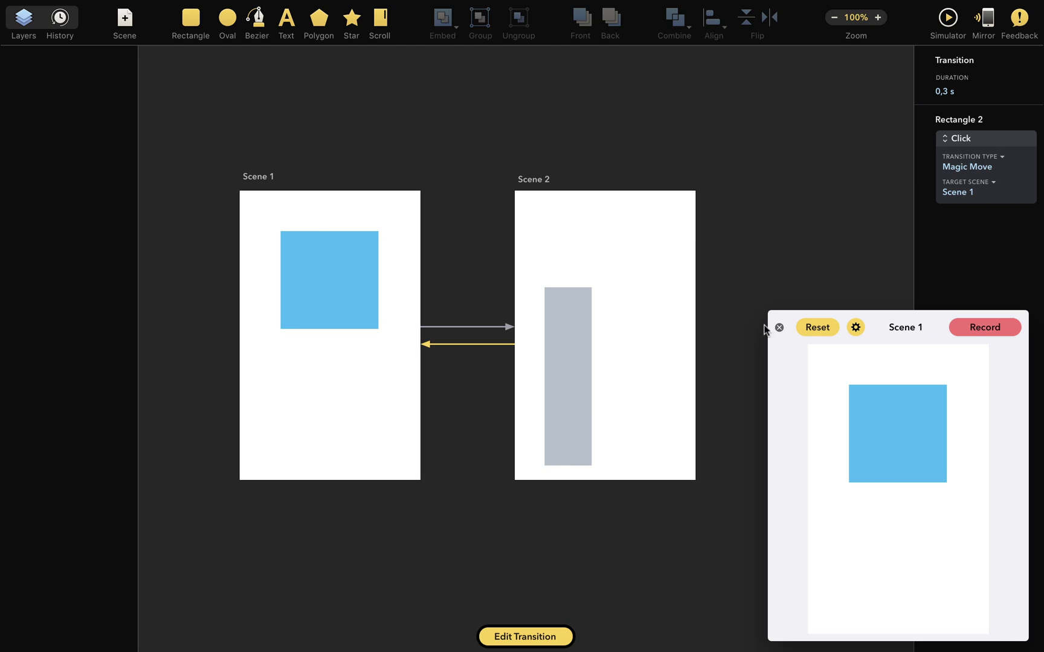
Set the duration of both transitions between Scene 1 and Scene 2 to 1 s
click(464, 325)
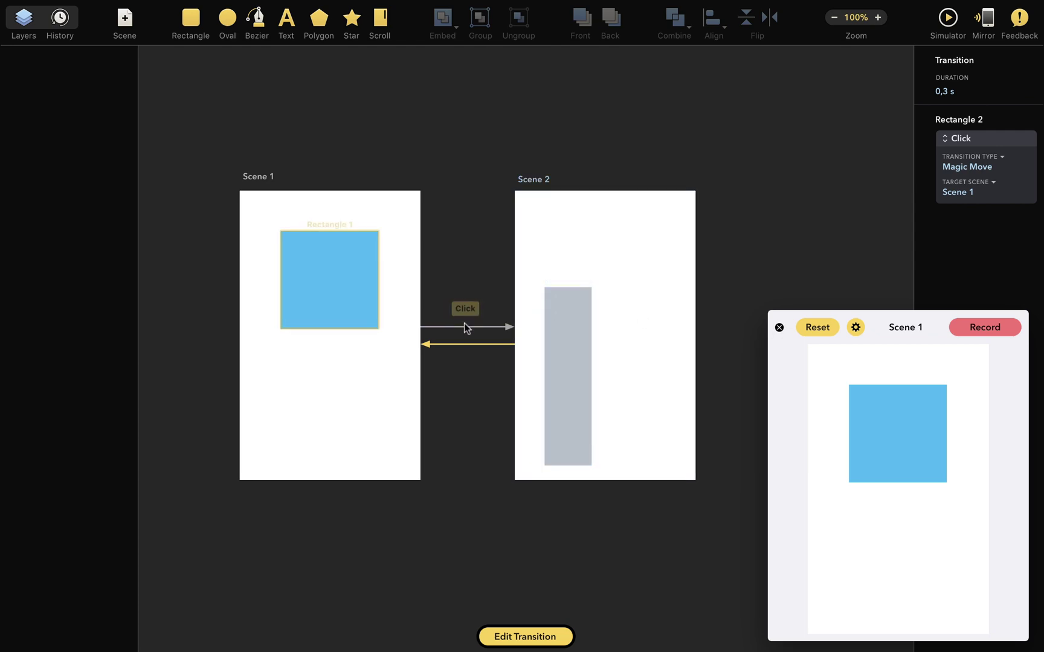
click(961, 88)
text(1)
key(Return)
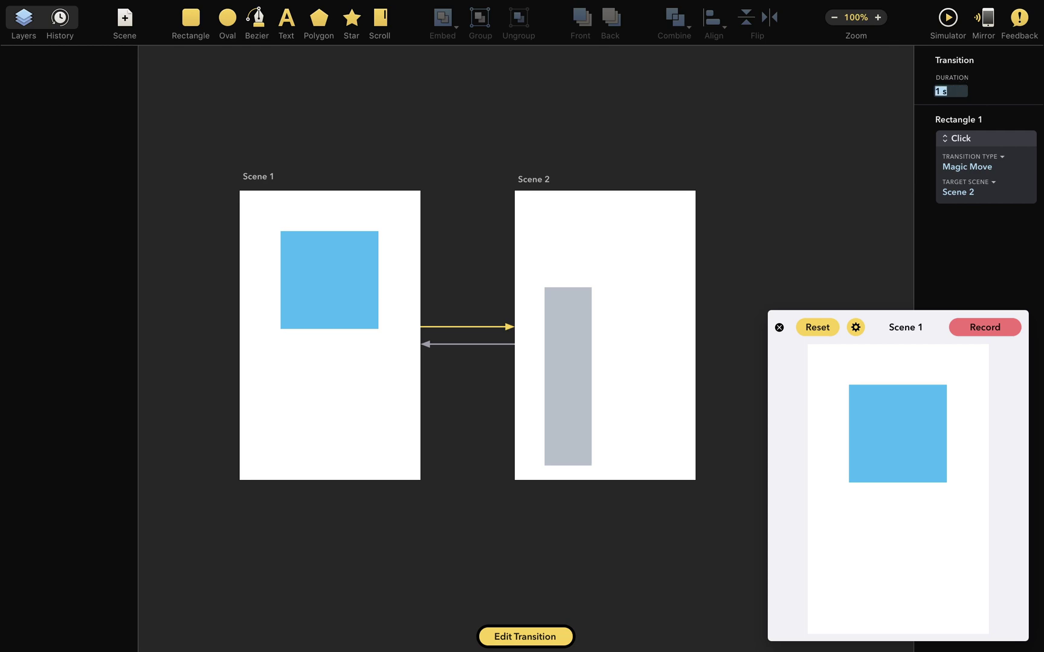
click(474, 343)
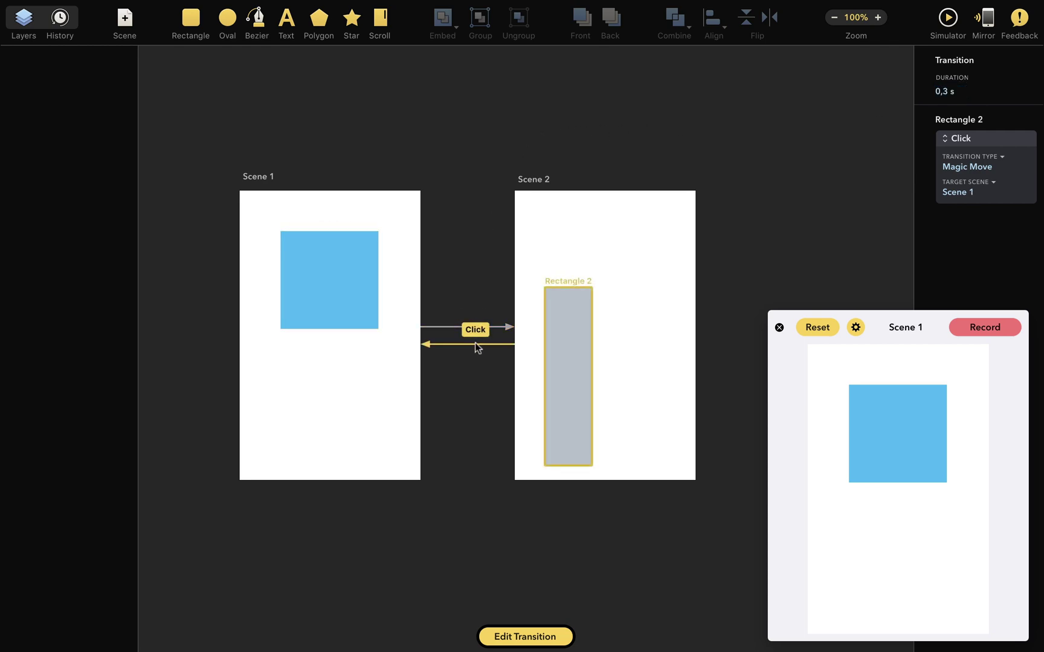
click(952, 84)
text(1)
key(Return)
Replay the slower transitions between the two scenes in the Simulator and close it
click(894, 416)
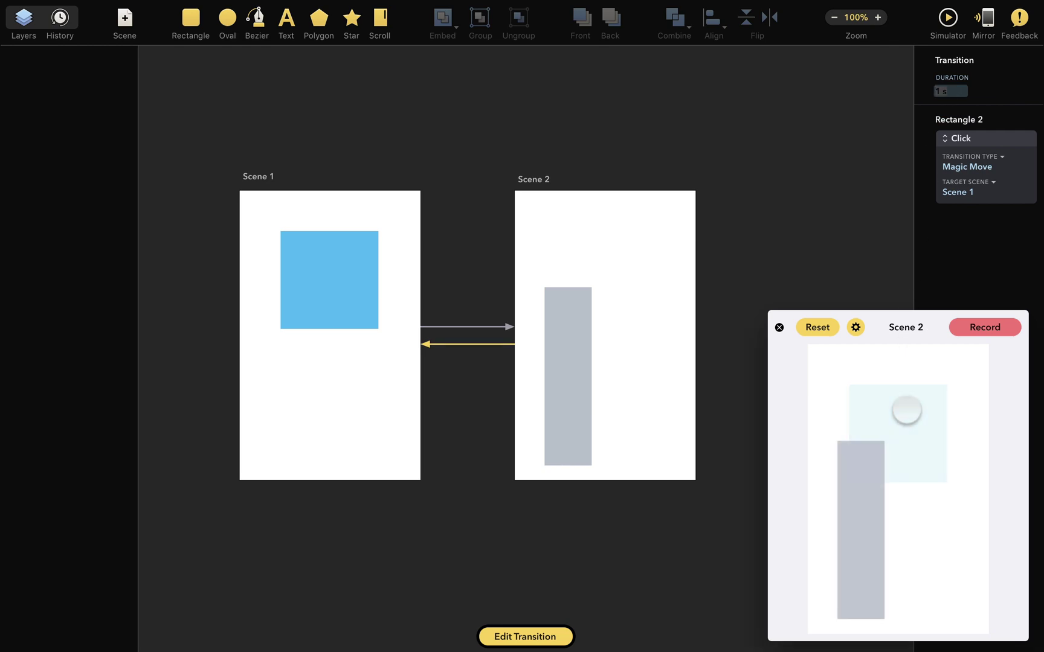
click(866, 458)
click(886, 426)
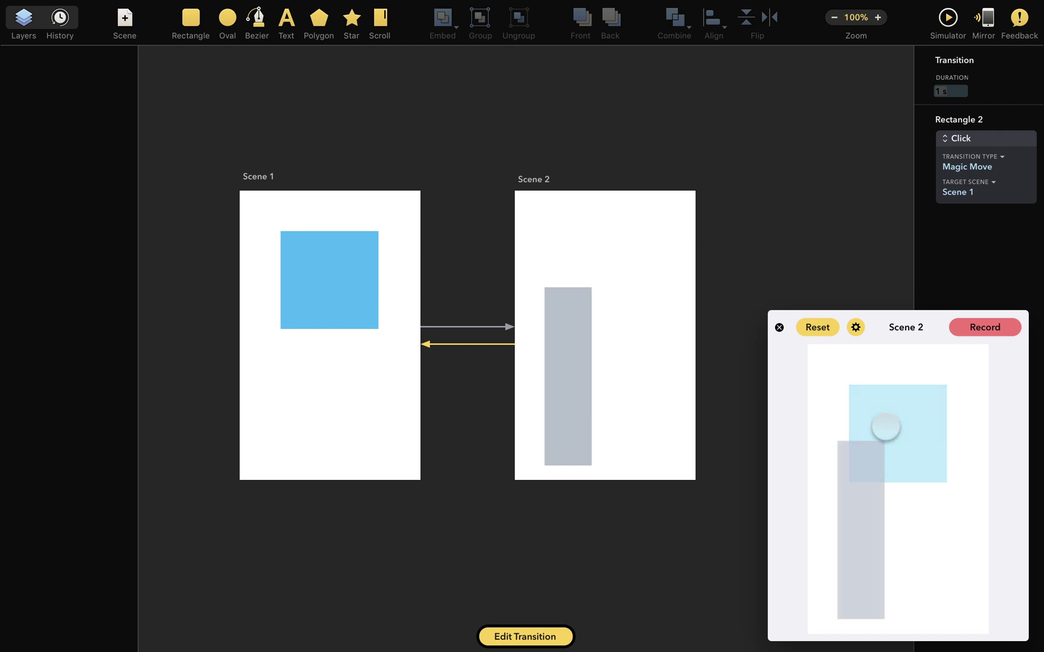
click(778, 327)
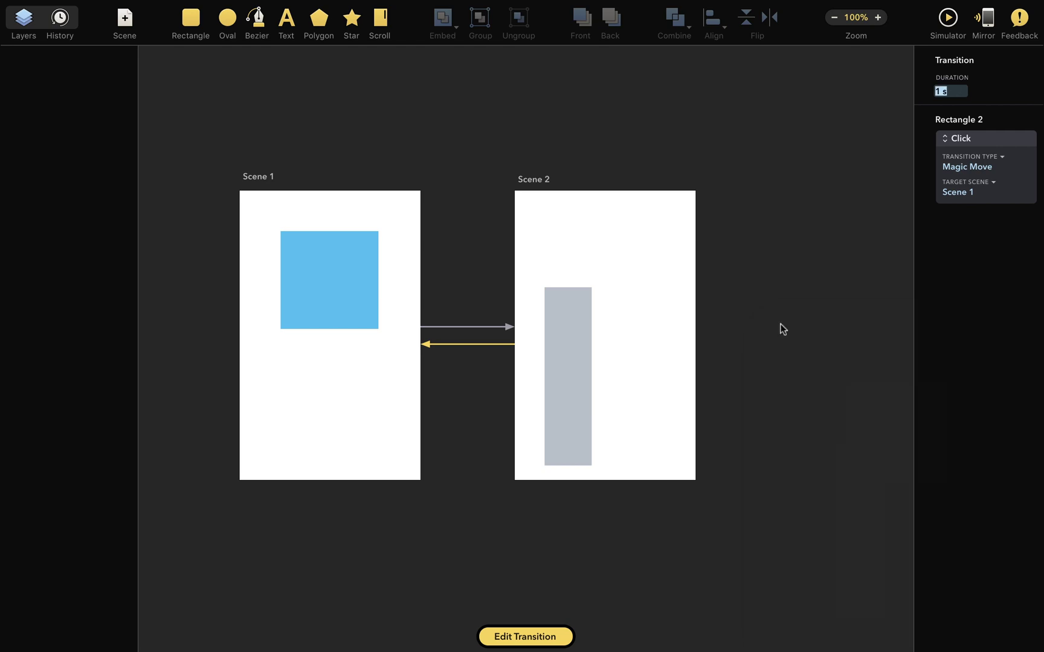
Rename both the blue square in Scene 1 and the grey rectangle in Scene 2 as Profile
click(571, 293)
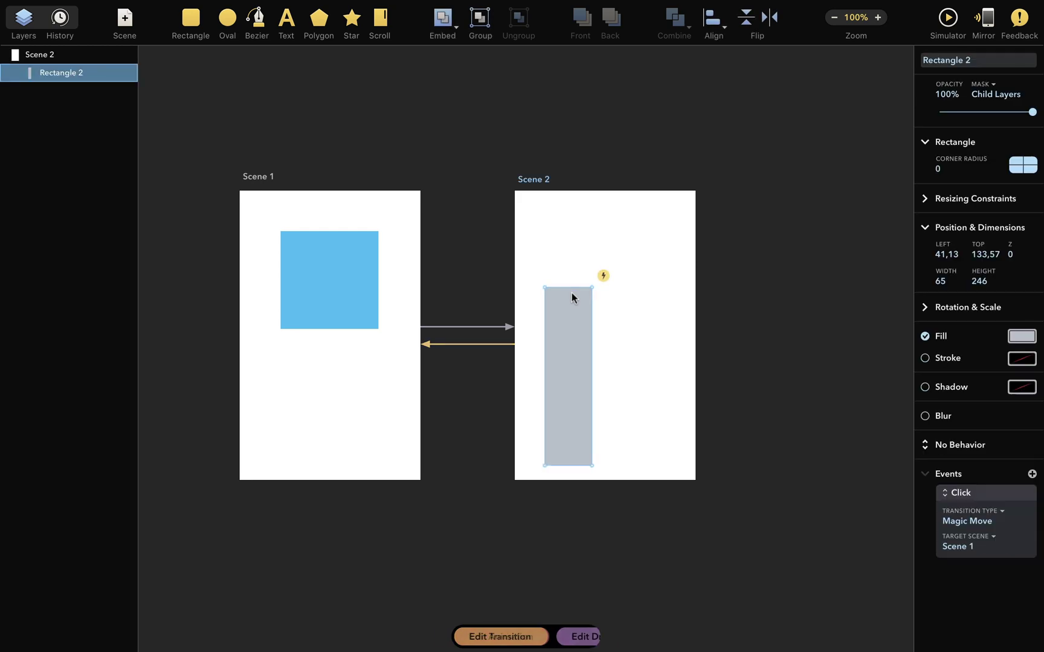
click(329, 255)
click(961, 59)
text(Profile)
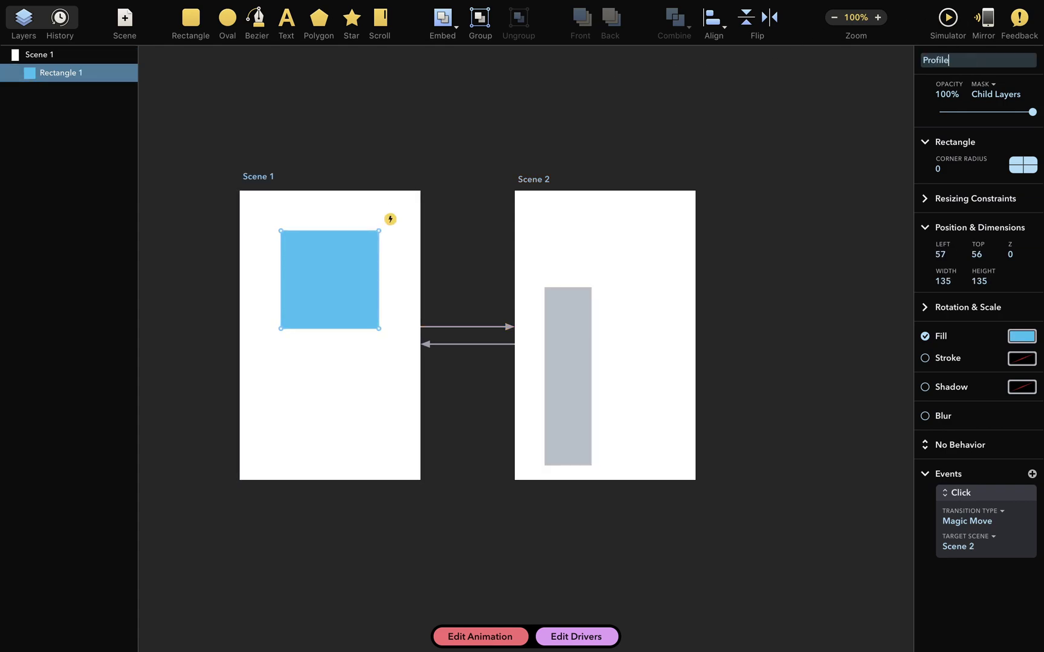
key(Return)
click(582, 303)
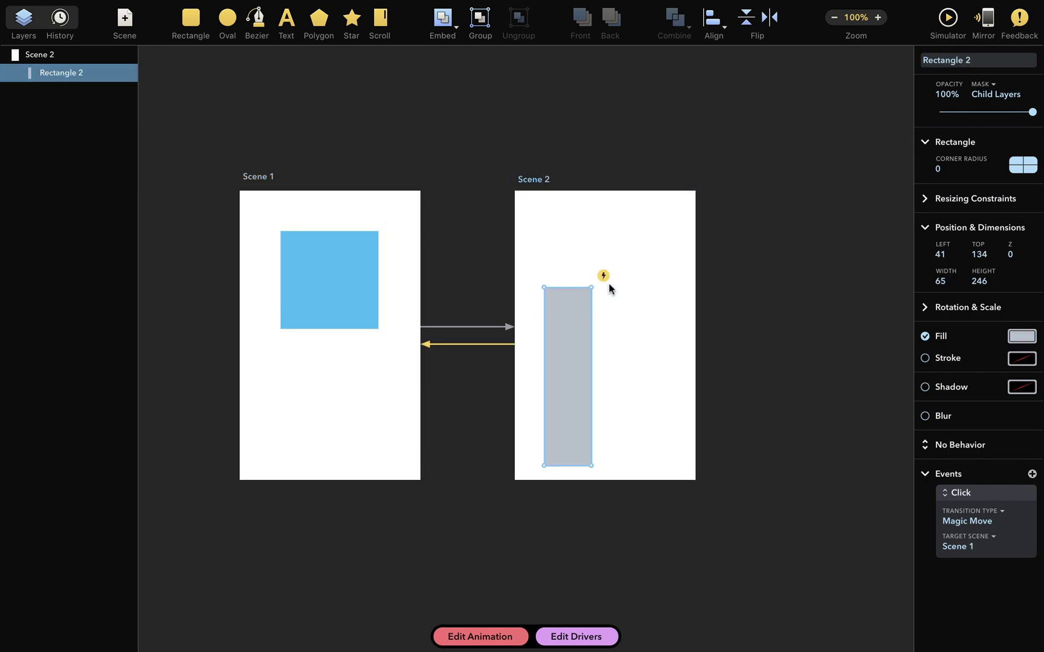
click(951, 59)
text(Profile)
key(Return)
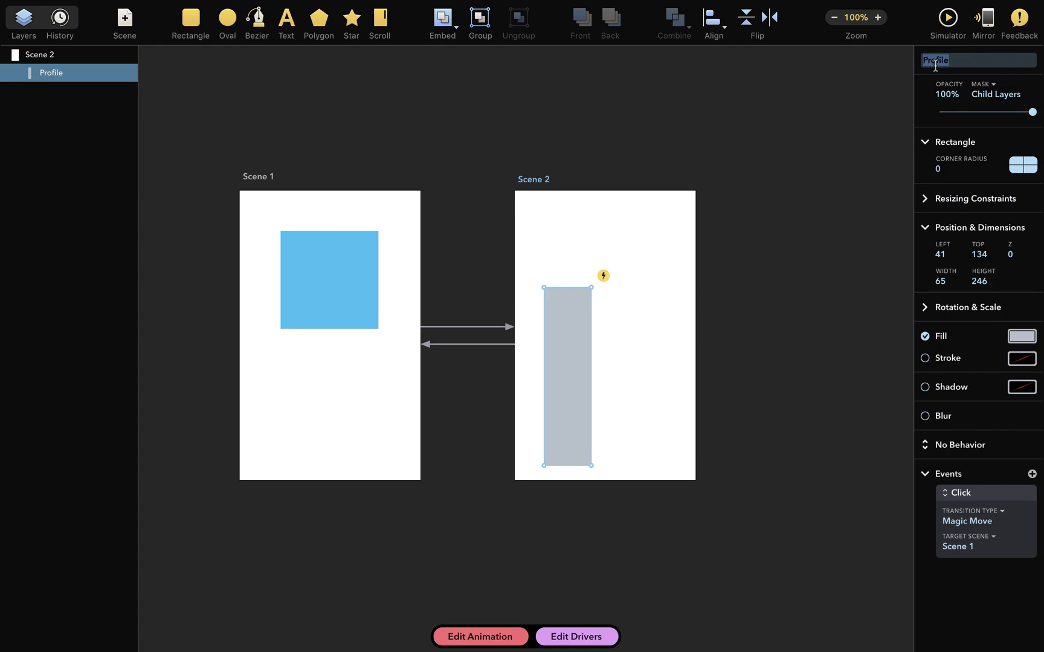
Preview the transitions between the two identically named Profile layers in the Simulator
click(948, 18)
click(857, 477)
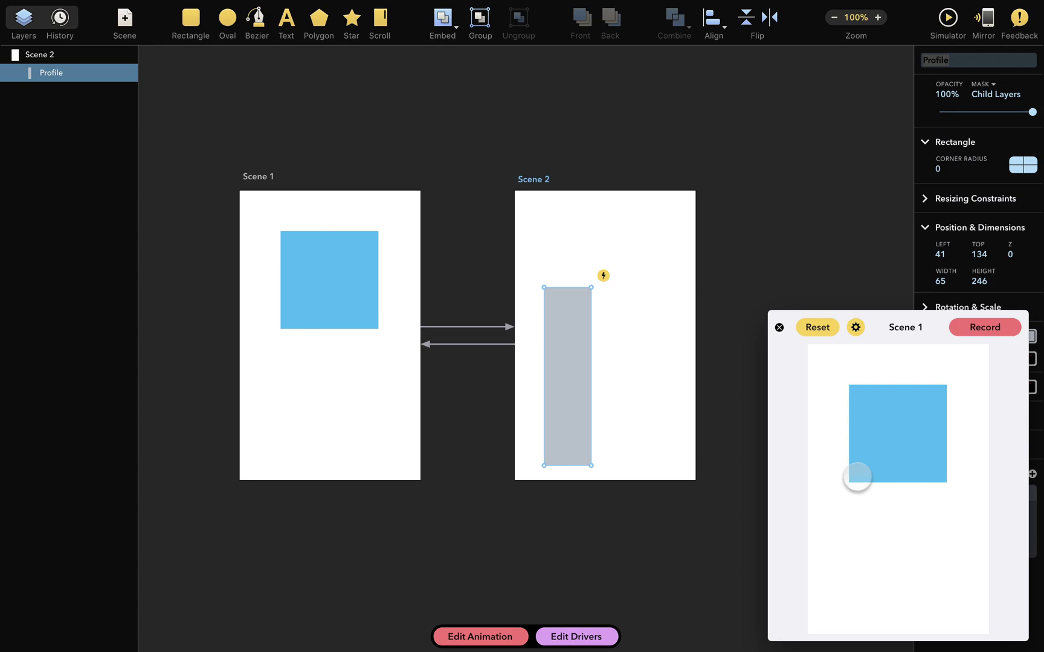
click(882, 440)
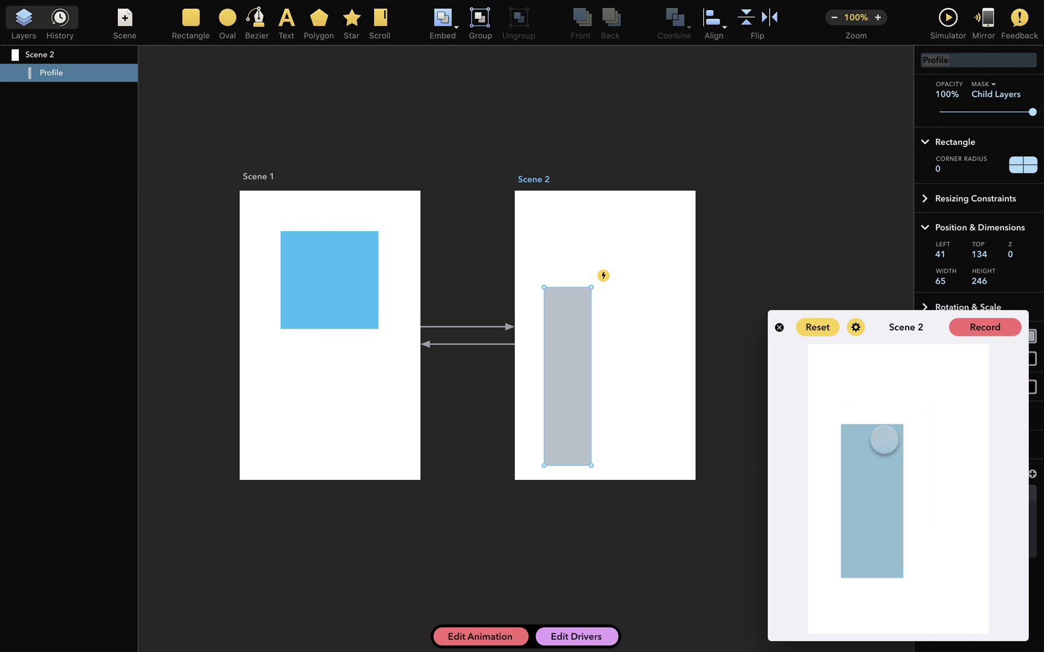
click(873, 457)
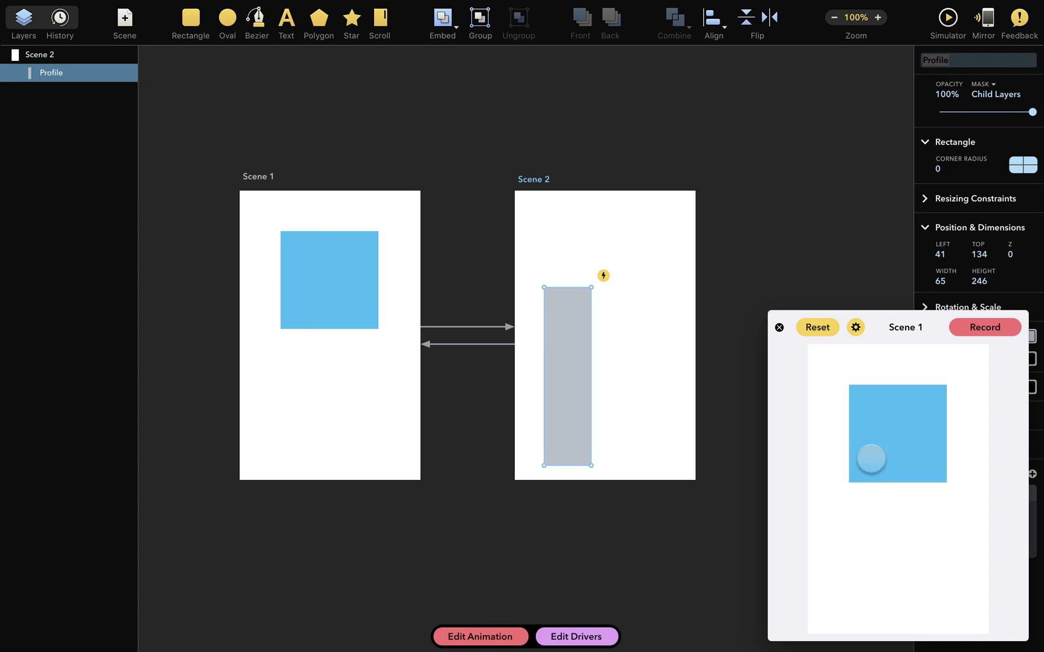
Round the blue Profile square in Scene 1 into a circle with a corner radius of about 117
click(779, 327)
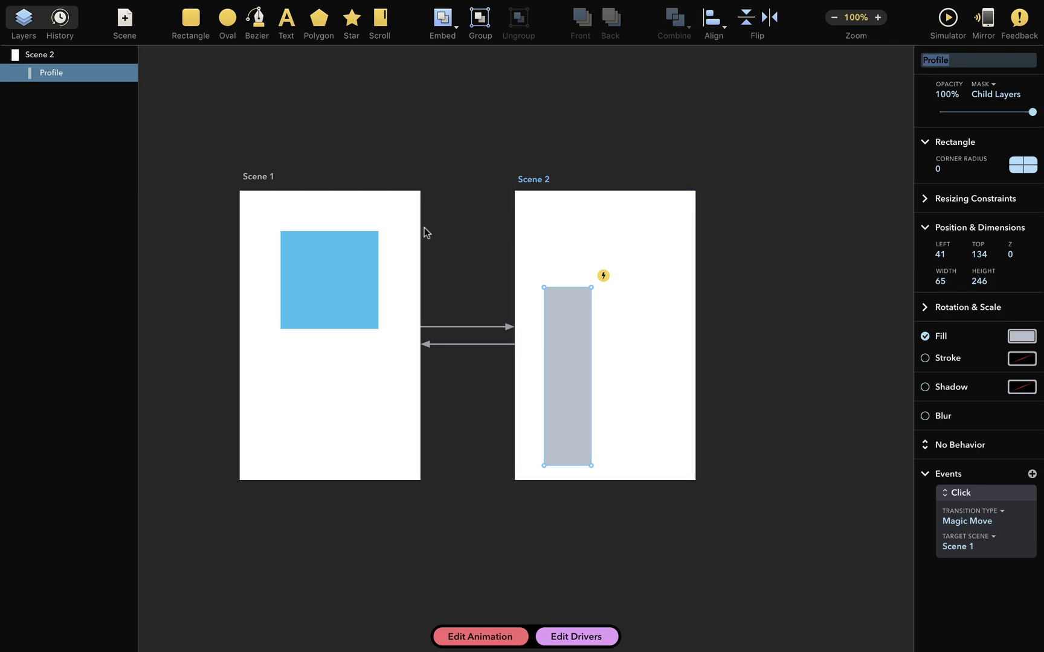
click(375, 262)
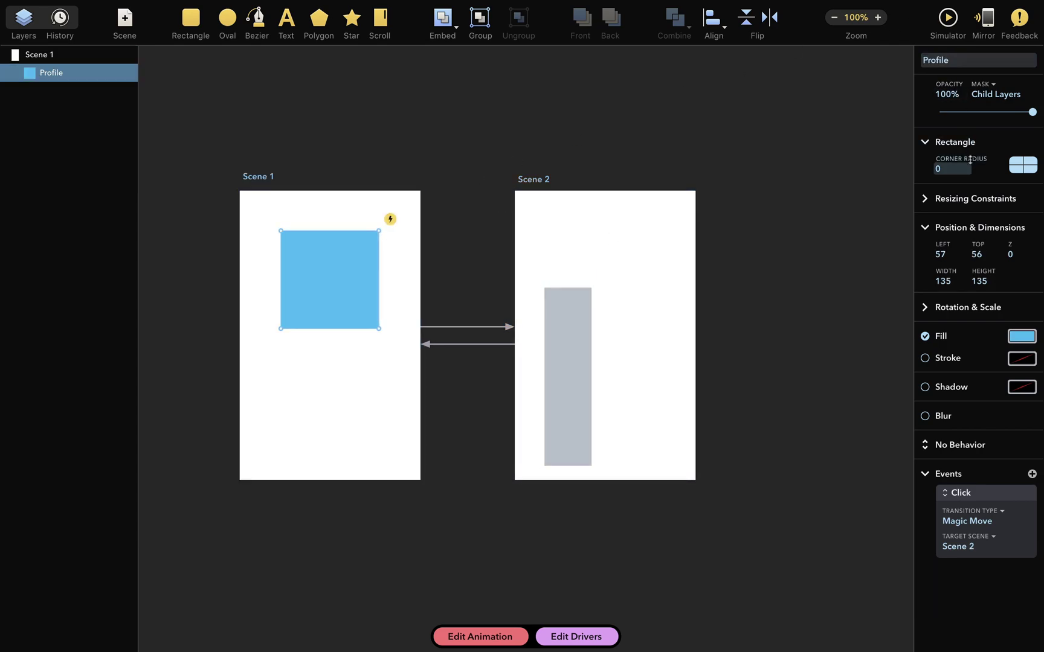
drag(970, 158, 969, 79)
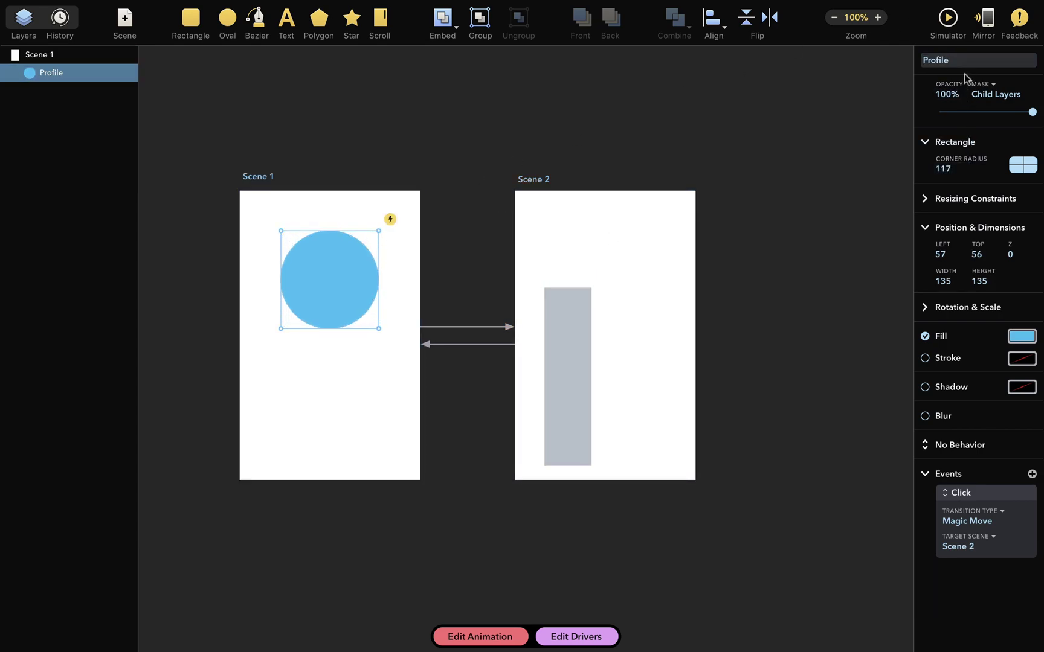
Rotate the grey Profile rectangle in Scene 2 to about -27.7° around its Z axis
click(571, 353)
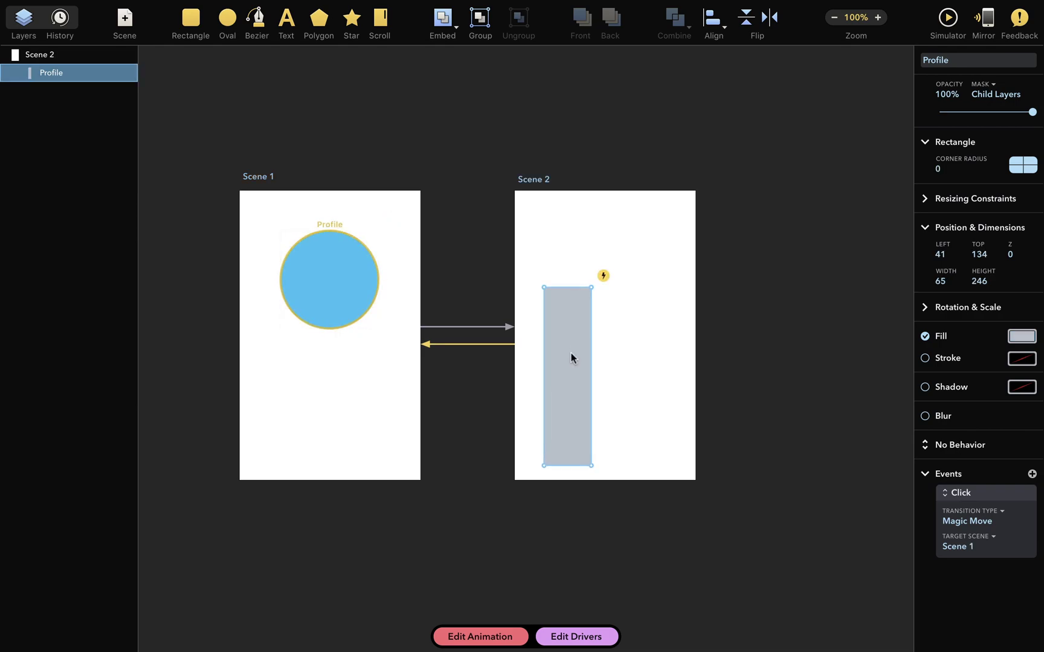
click(954, 309)
drag(544, 309, 566, 329)
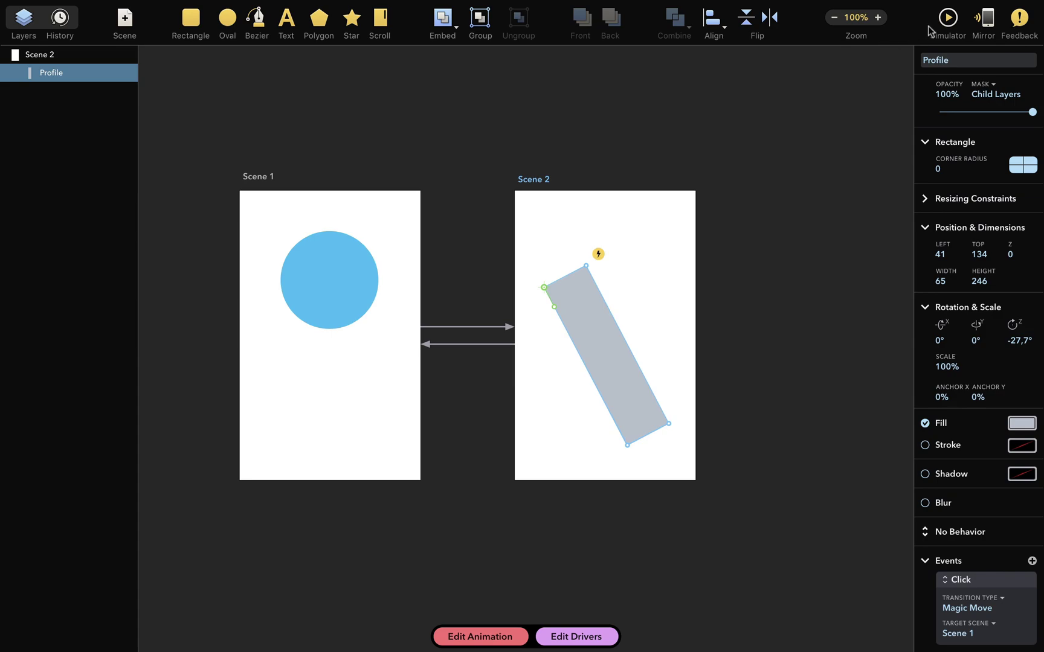
Preview the morph between the circular and the rotated Profile in the Simulator, switching scenes several times, and close it
click(948, 23)
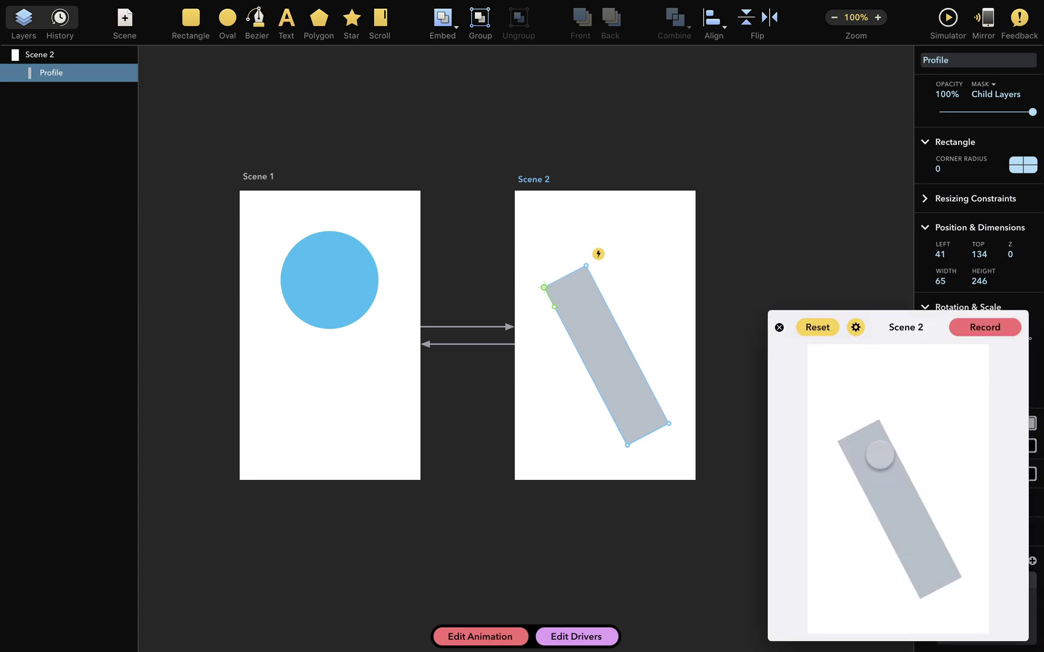
click(879, 454)
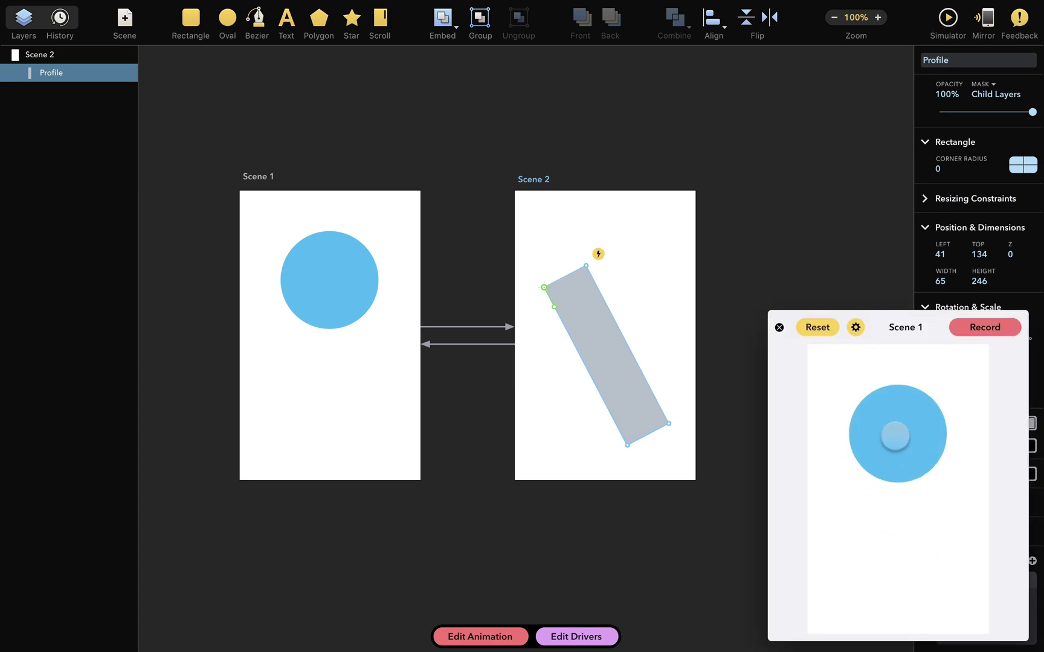
click(895, 437)
click(877, 445)
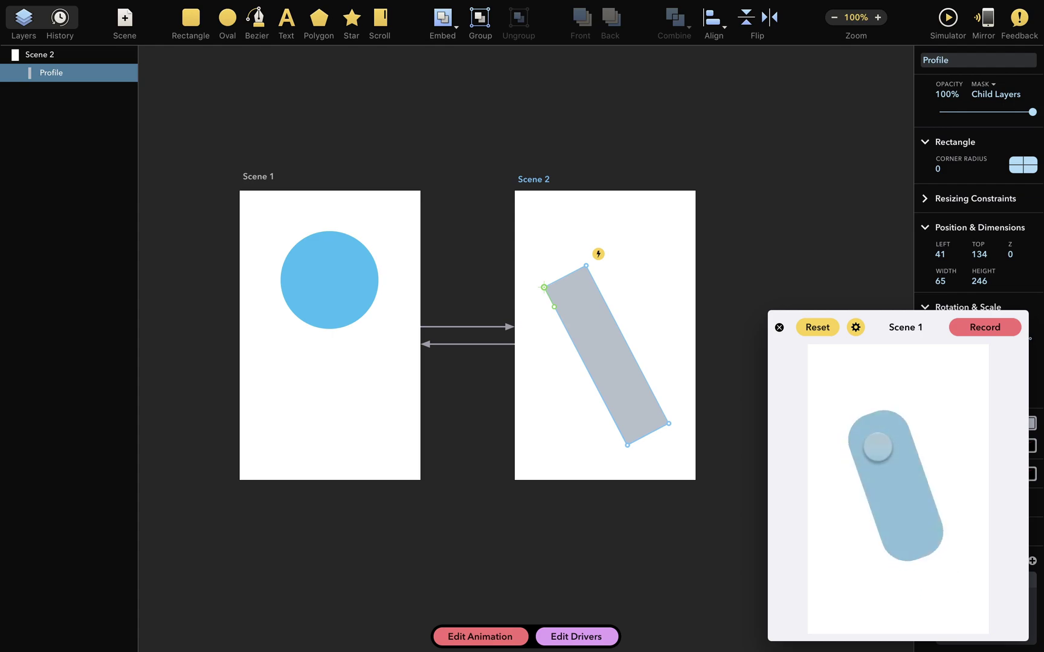
click(893, 421)
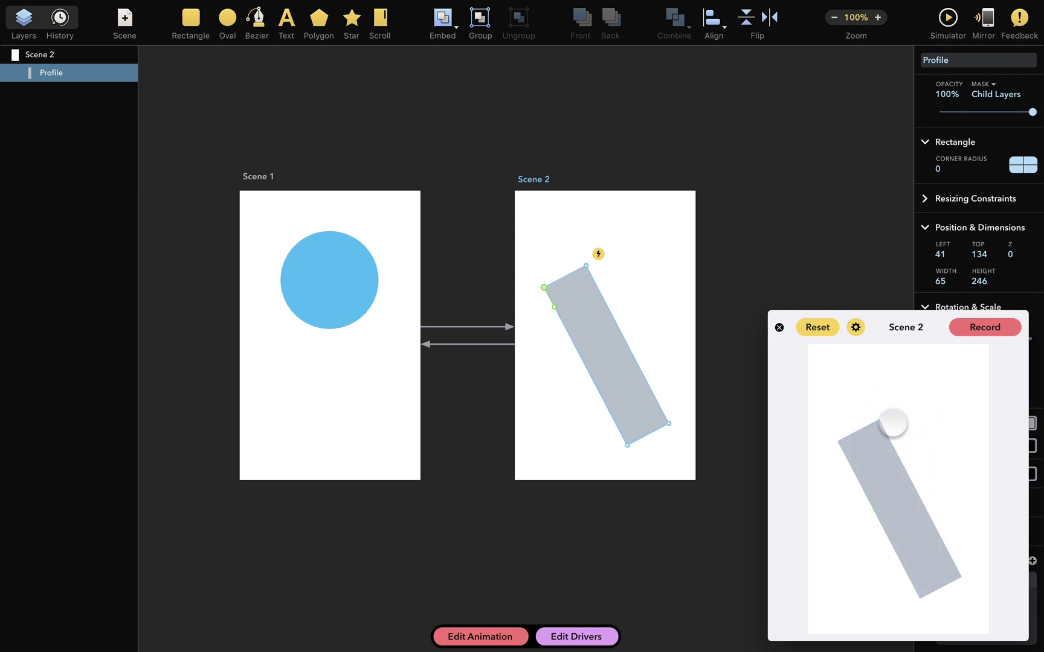
click(780, 328)
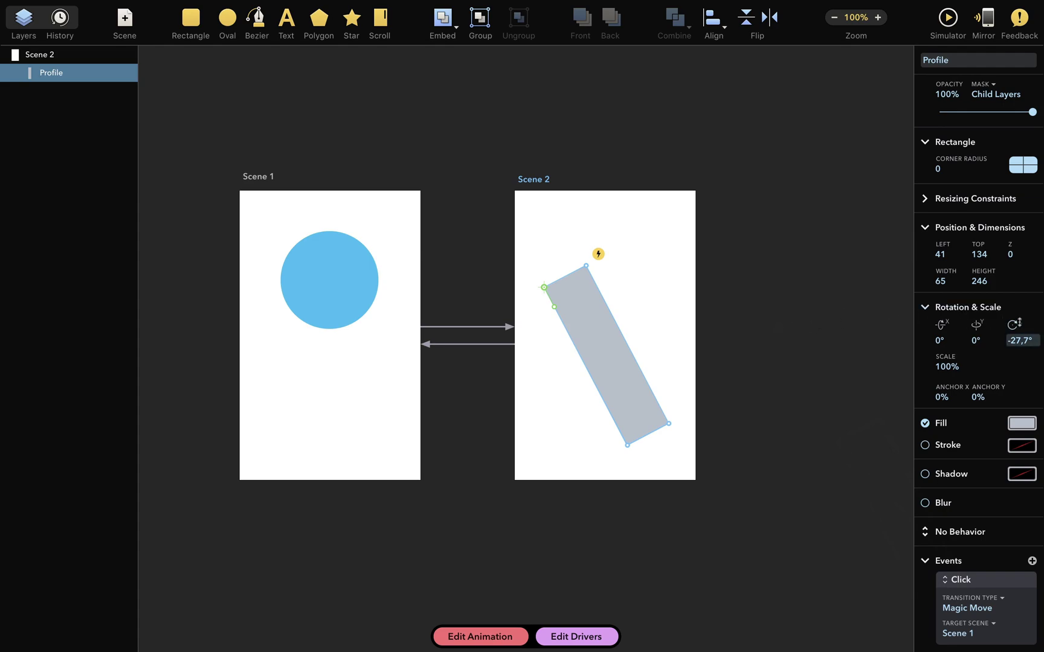
Set the grey Profile's Z rotation to 0° and fit it across the upper edge of Scene 2, 250 wide and about 161 high
key(Return)
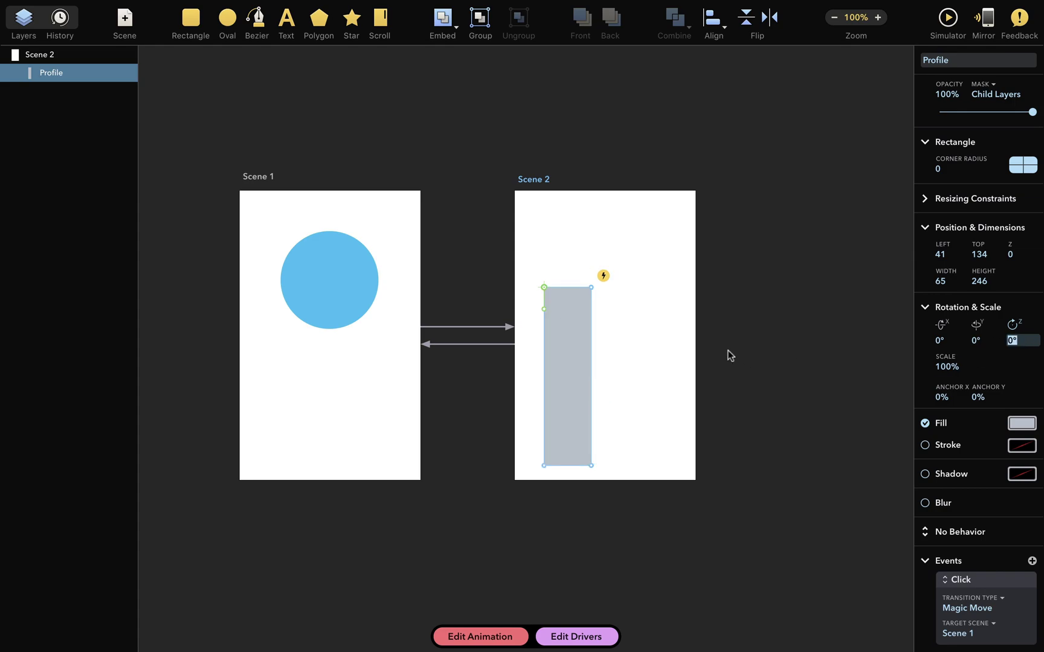
drag(576, 319, 544, 221)
drag(563, 368, 696, 306)
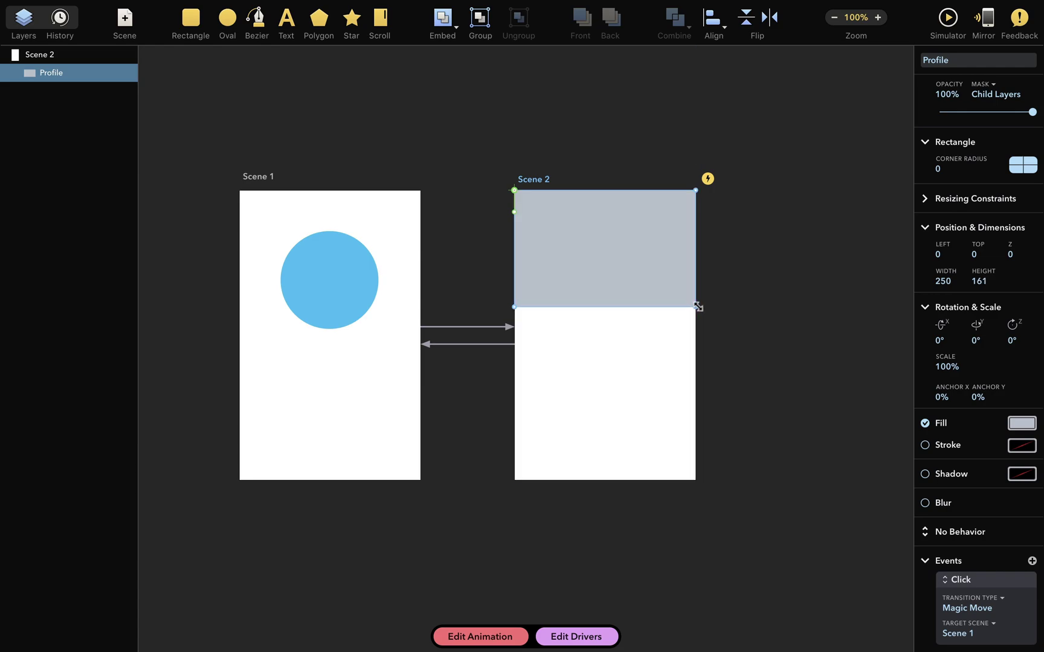
Fill the Profile rectangle in Scene 2 with the light blue preset #22BBF4
click(1013, 425)
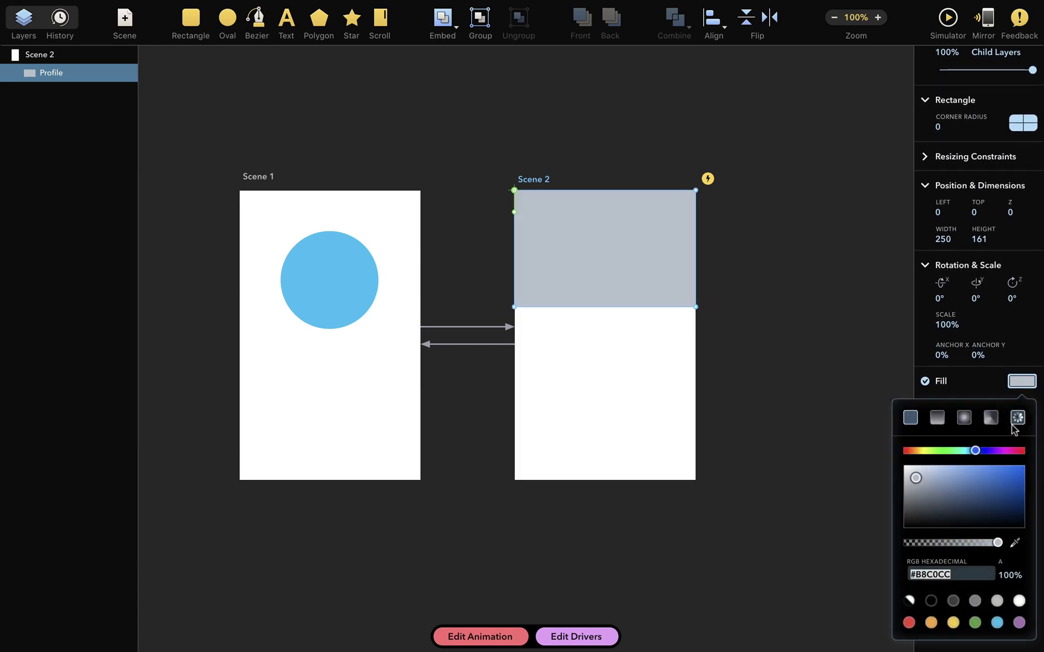
click(998, 620)
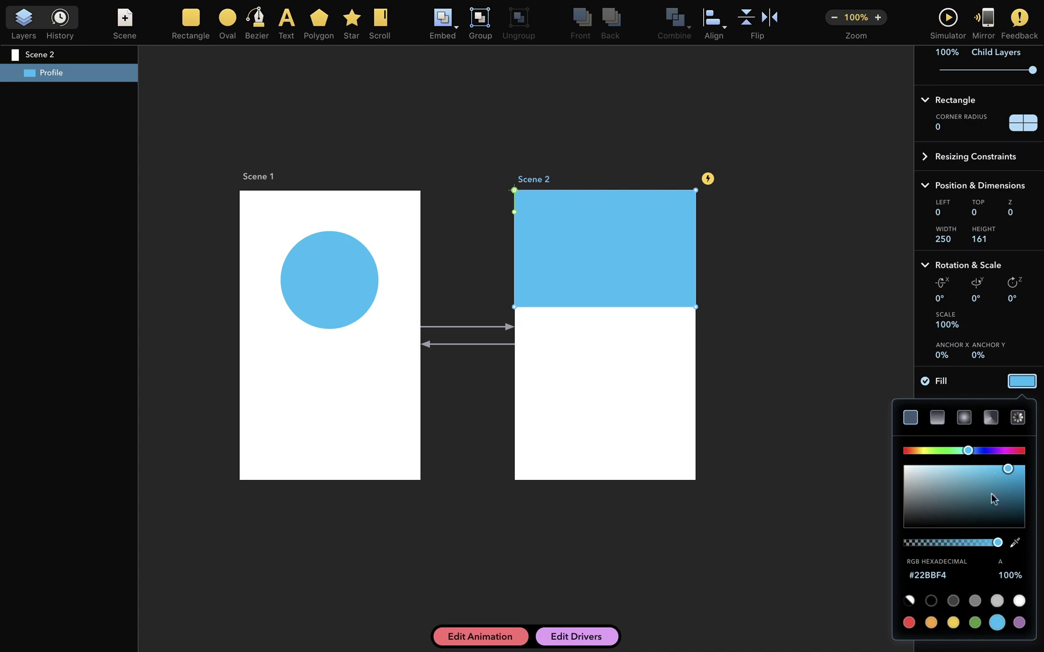
click(1022, 385)
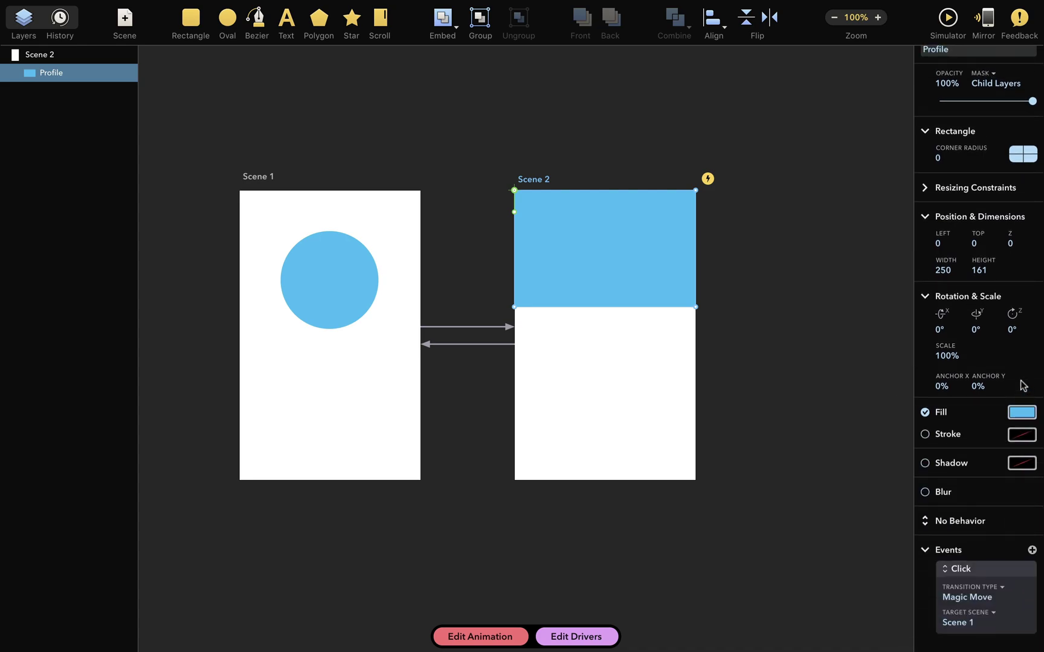
Draw a bar about 185 by 27 below the Profile in Scene 2, name it Info, and place it at left 33, top 193
click(198, 23)
drag(540, 335, 675, 356)
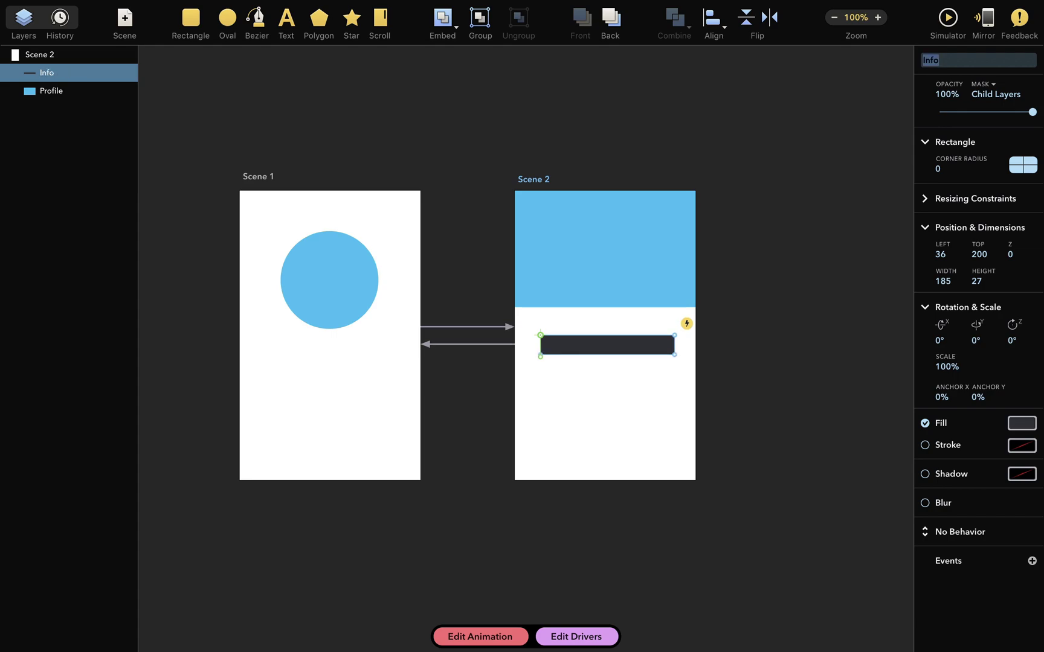
drag(617, 343, 615, 338)
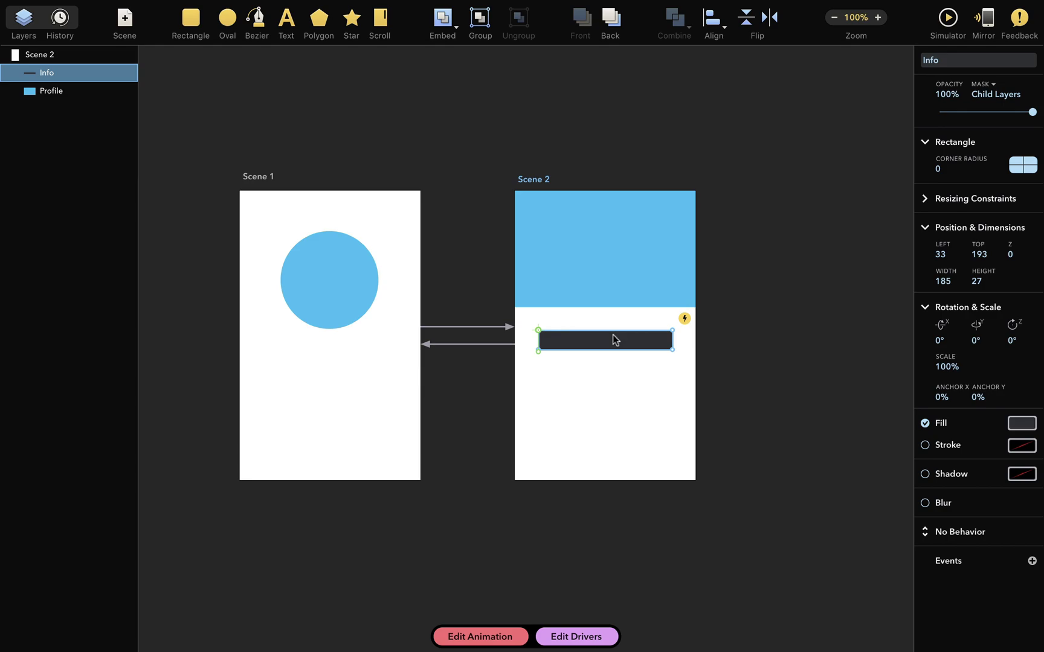
Duplicate the Info bar three times down Scene 2 and distribute all four bars vertically
click(615, 340)
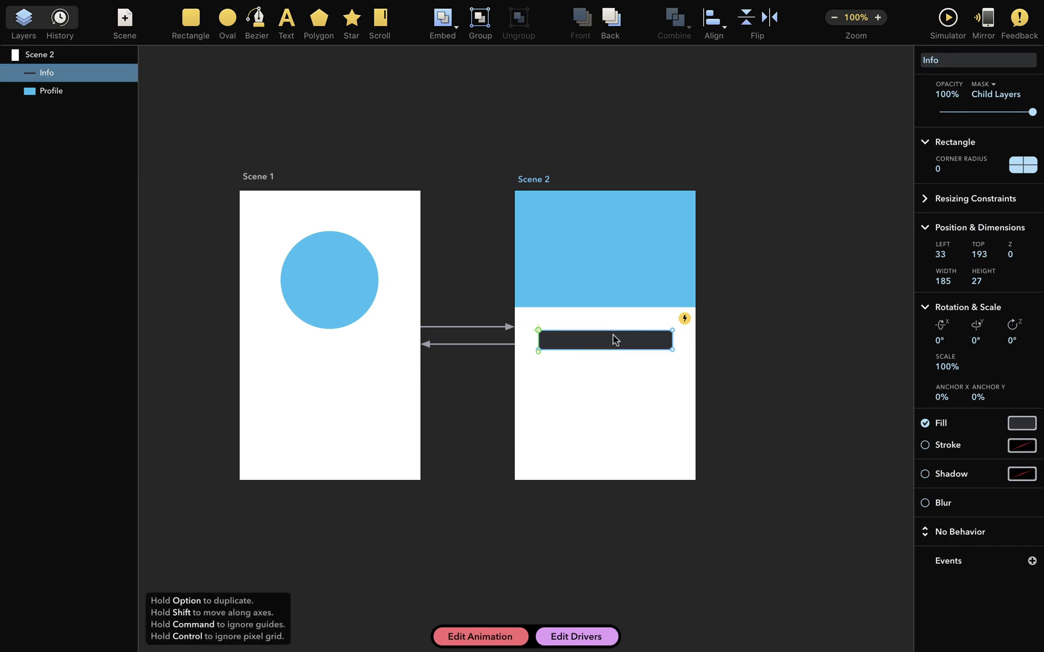
drag(615, 339, 654, 341)
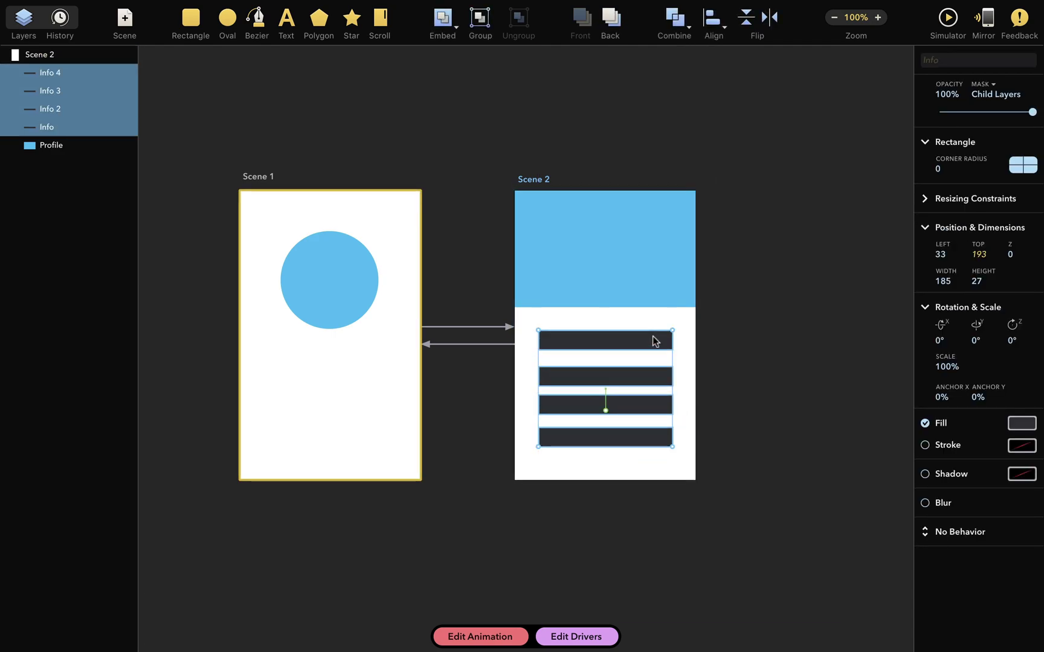
click(712, 24)
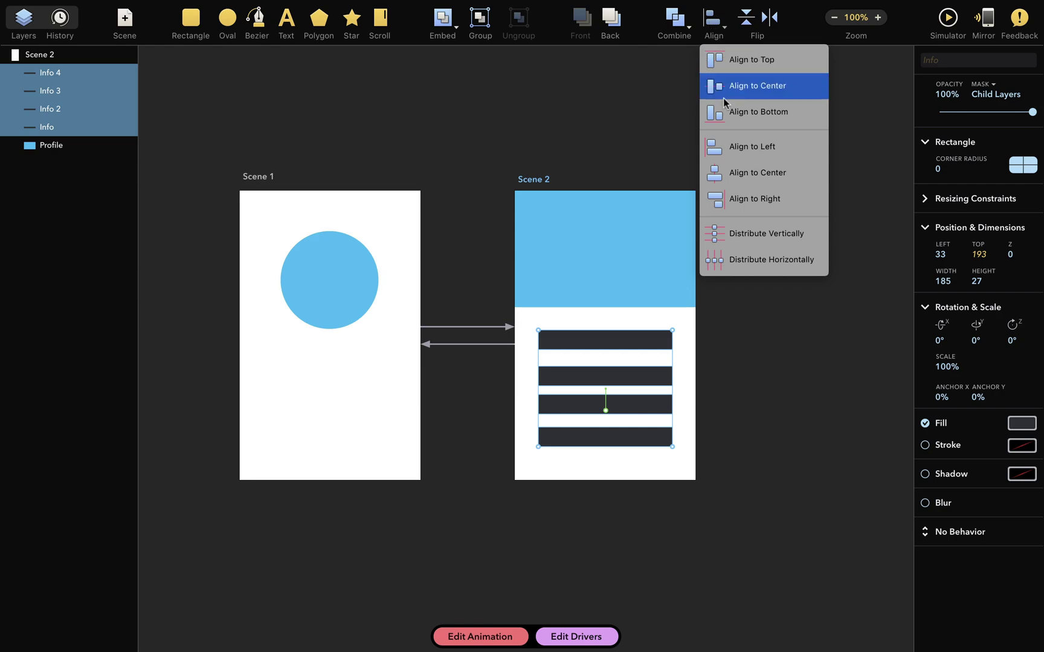
click(741, 230)
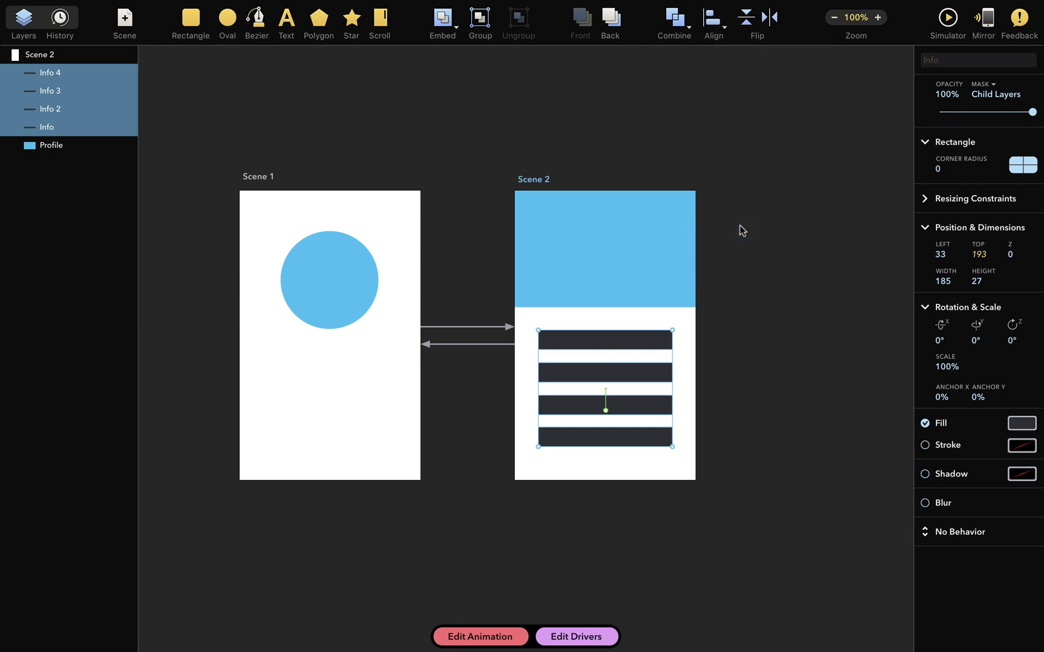
click(615, 319)
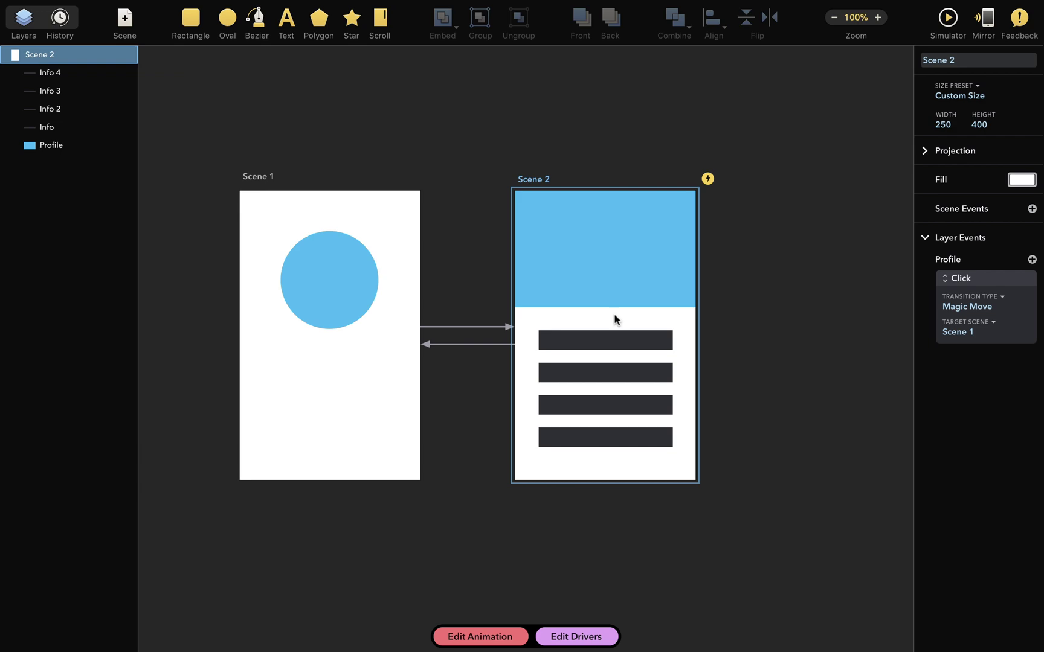
Duplicate Scene 2 with its contents and place the copy as Scene 3 beyond it
scroll(615, 319, down, 4)
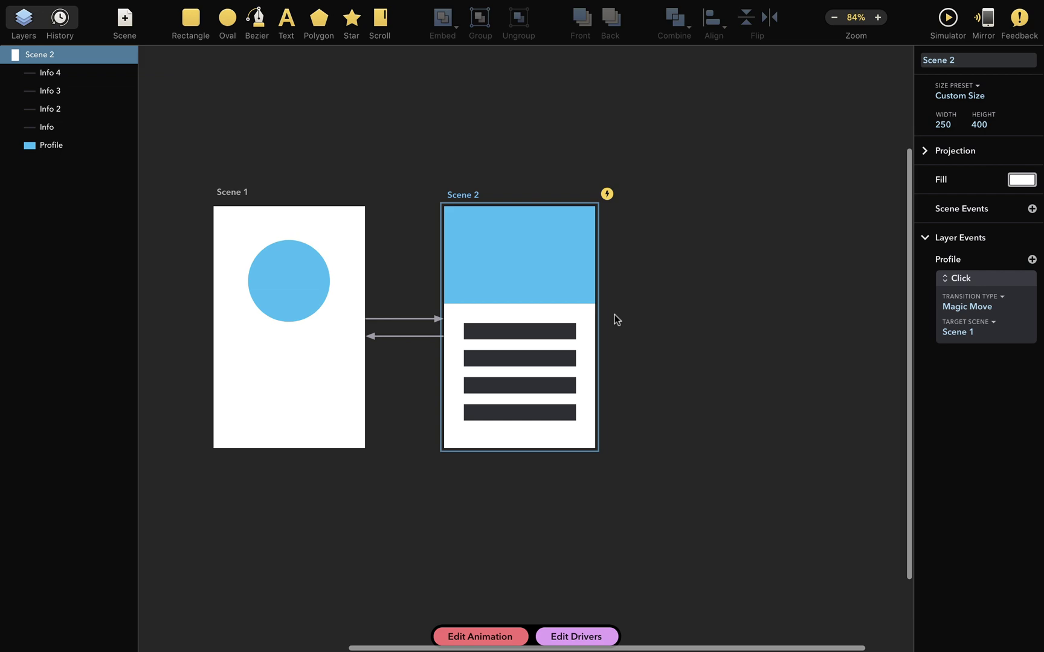
scroll(615, 319, right, 1)
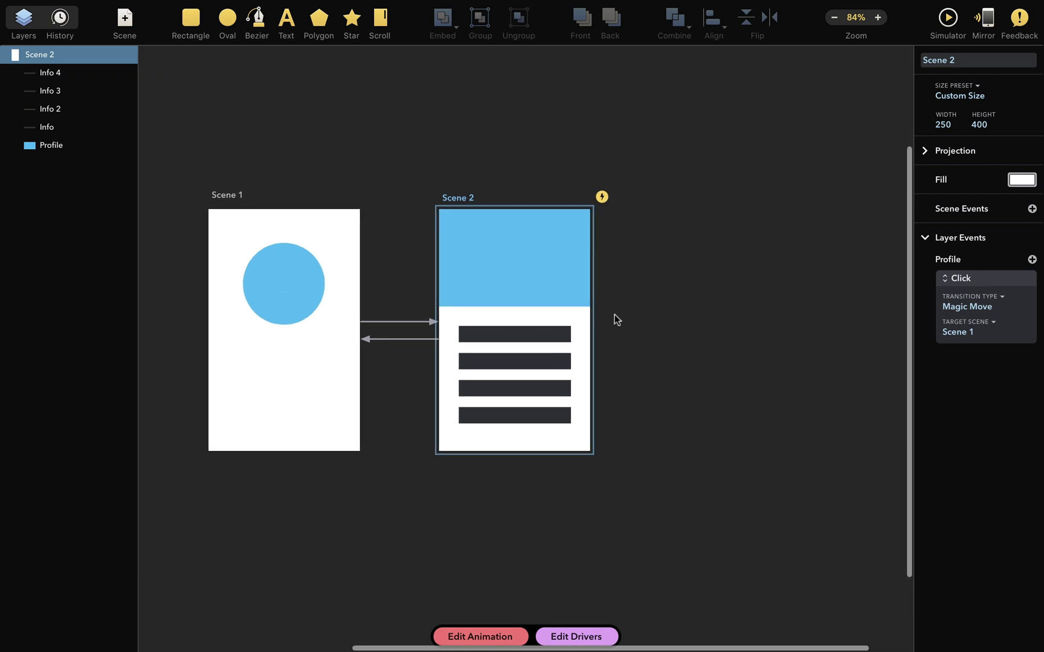
alt+click(513, 198)
drag(513, 197, 781, 196)
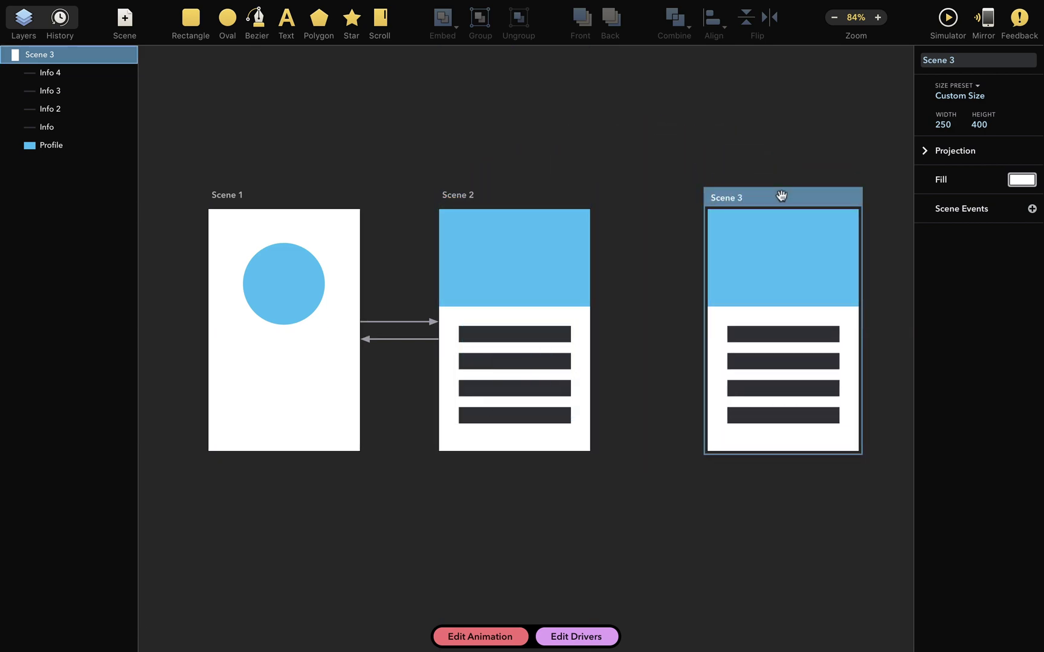
Delete the Info 2, Info 3 and Info 4 bars and the Profile rectangle from Scene 3
drag(845, 361, 820, 416)
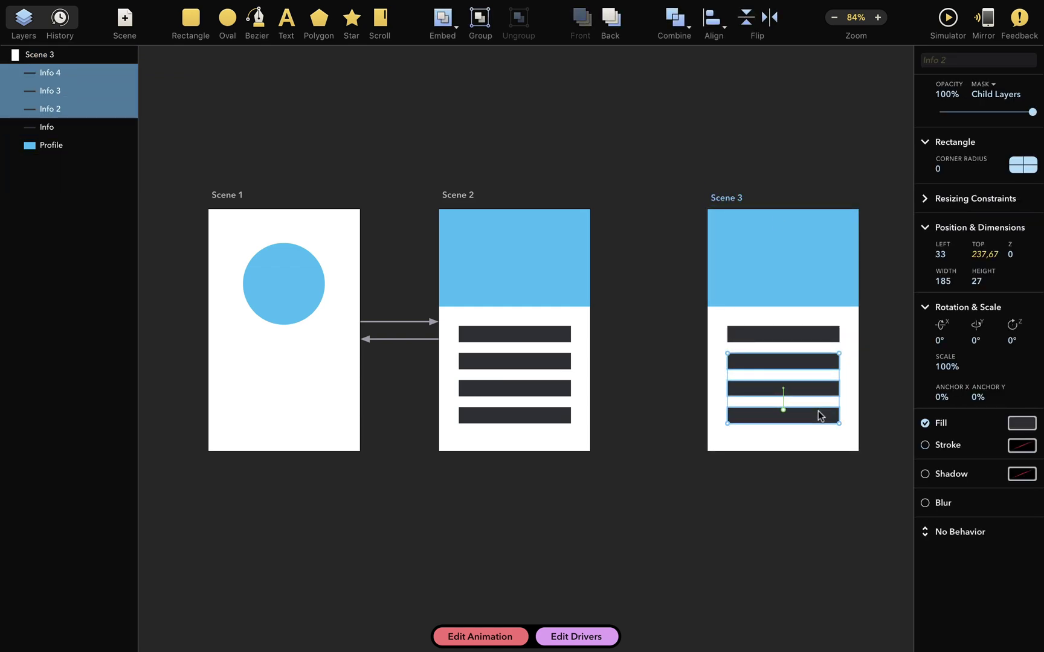
key(Delete)
click(743, 270)
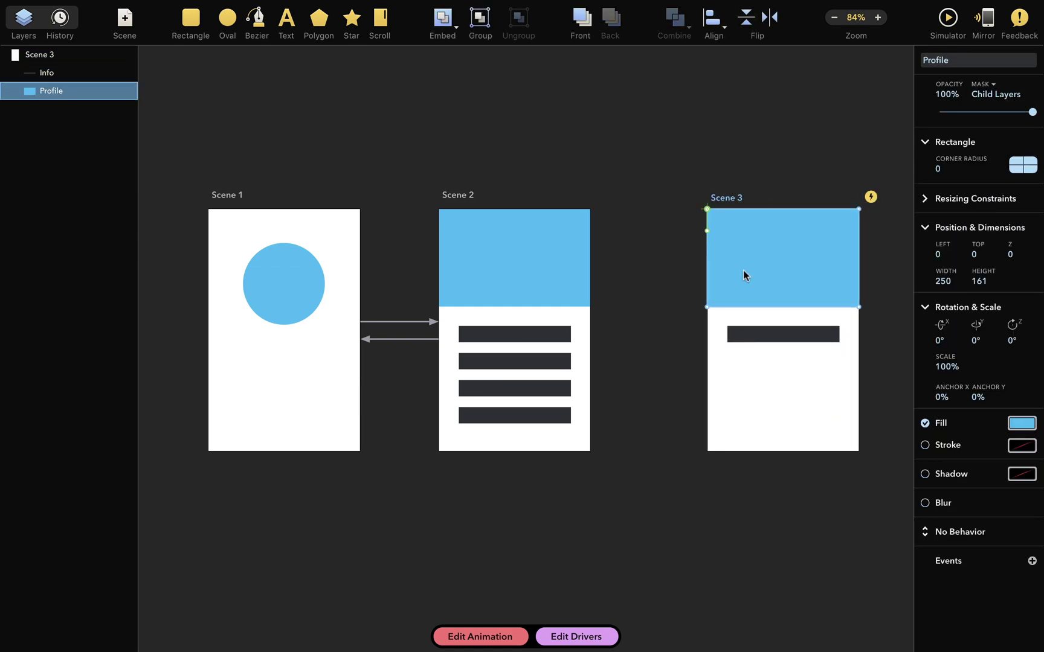
key(Delete)
Stretch the Info bar in Scene 3 down and up into a block about 283 high starting at top 85
click(769, 330)
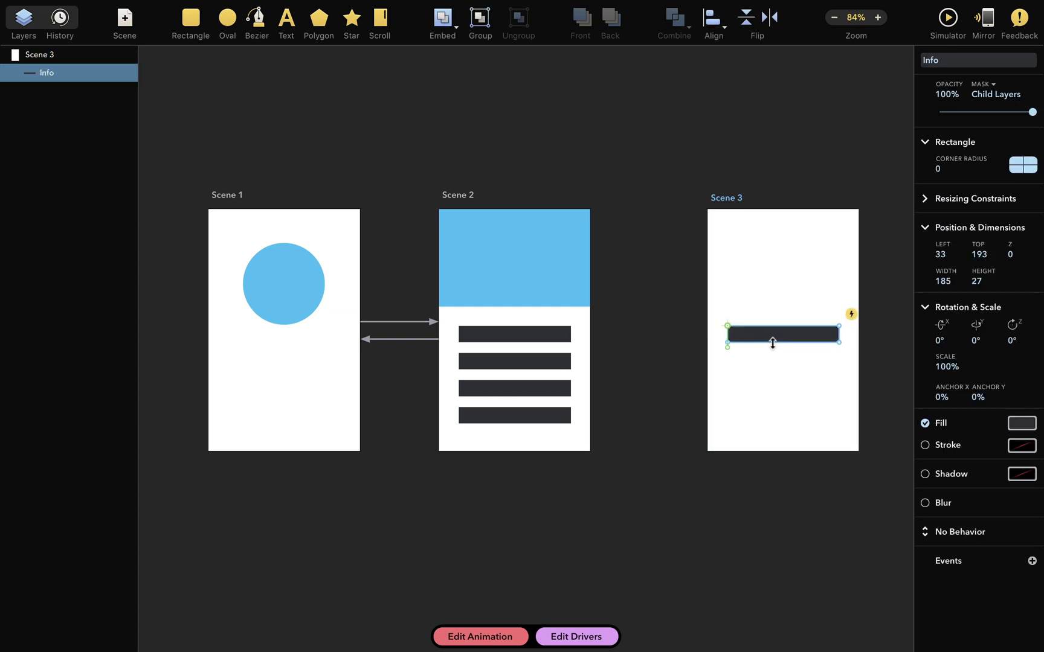
drag(778, 342, 780, 432)
drag(771, 327, 774, 260)
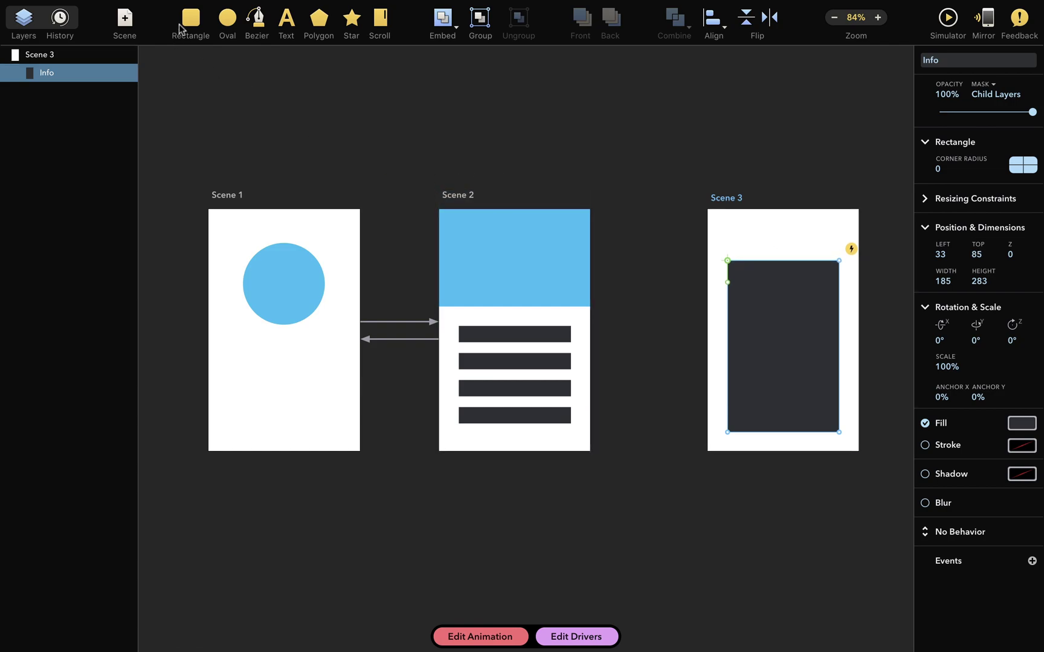
Draw a small rectangle about 72 by 29 above the Info block in Scene 3
click(197, 17)
drag(728, 224, 770, 243)
click(845, 244)
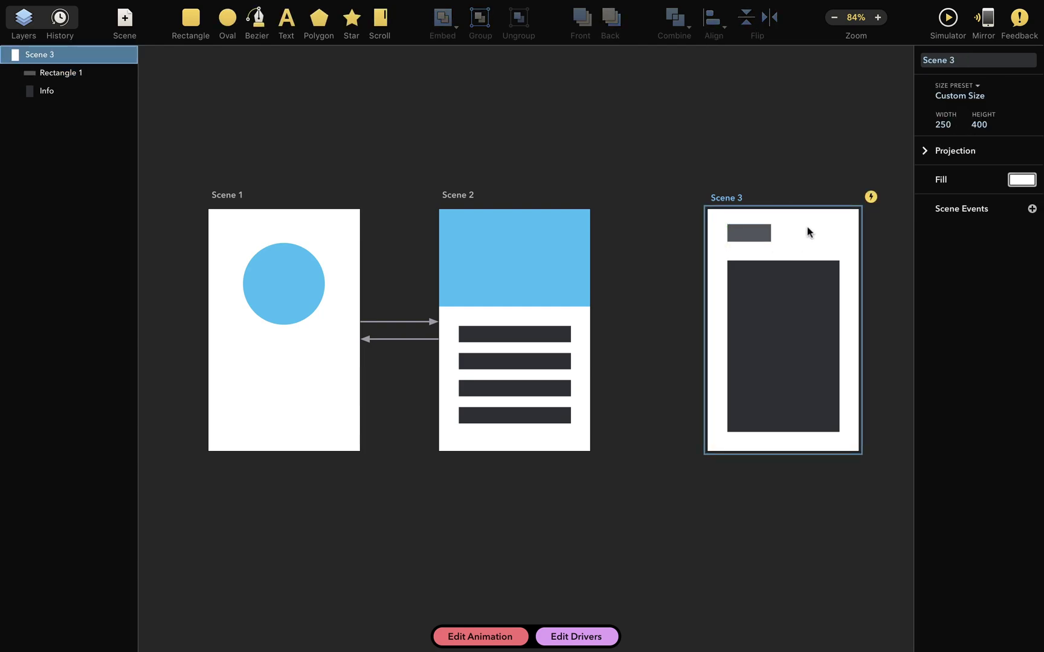
Add a Click-triggered Magic Move transition from the Info bar in Scene 2 to Scene 3
click(539, 333)
drag(580, 317, 711, 230)
click(728, 231)
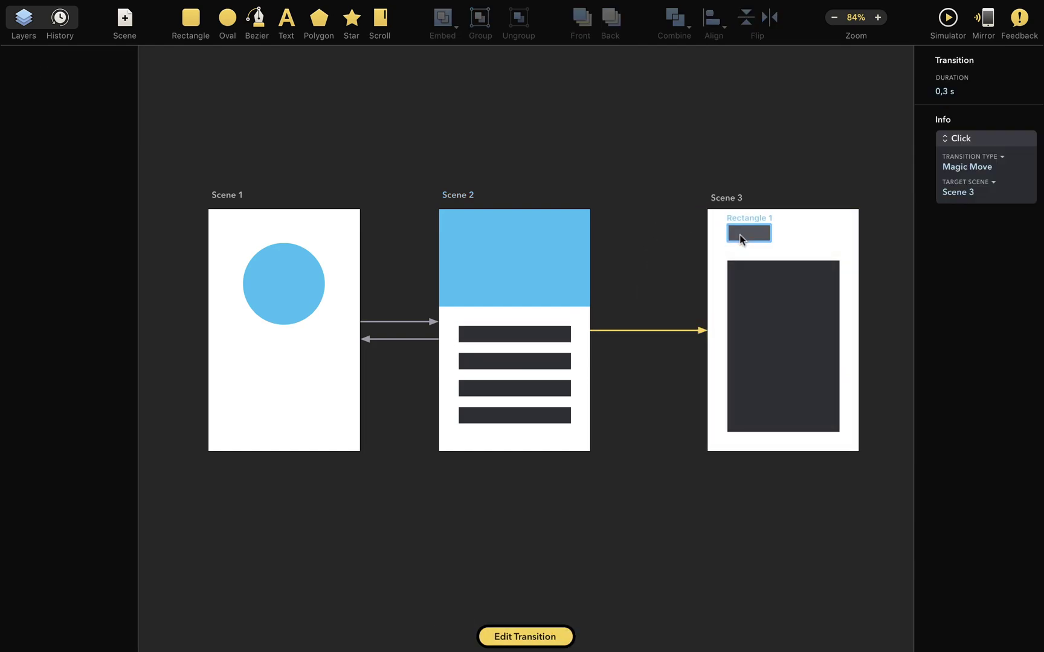
Add a Click-triggered Magic Move transition from the small rectangle in Scene 3 back to Scene 2
click(744, 234)
drag(765, 302, 602, 302)
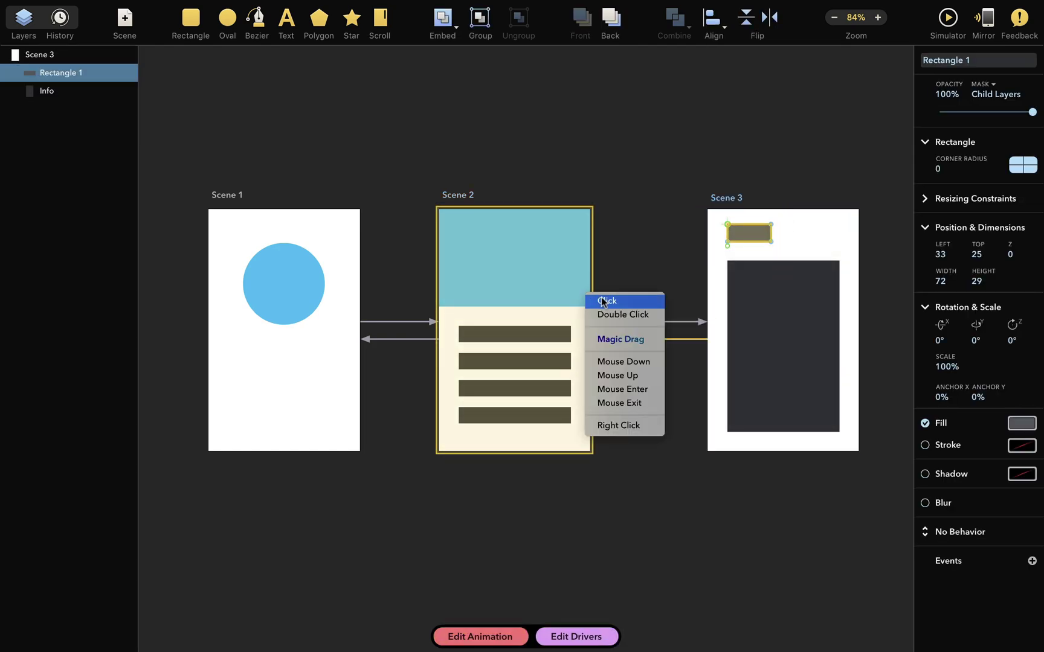
click(604, 301)
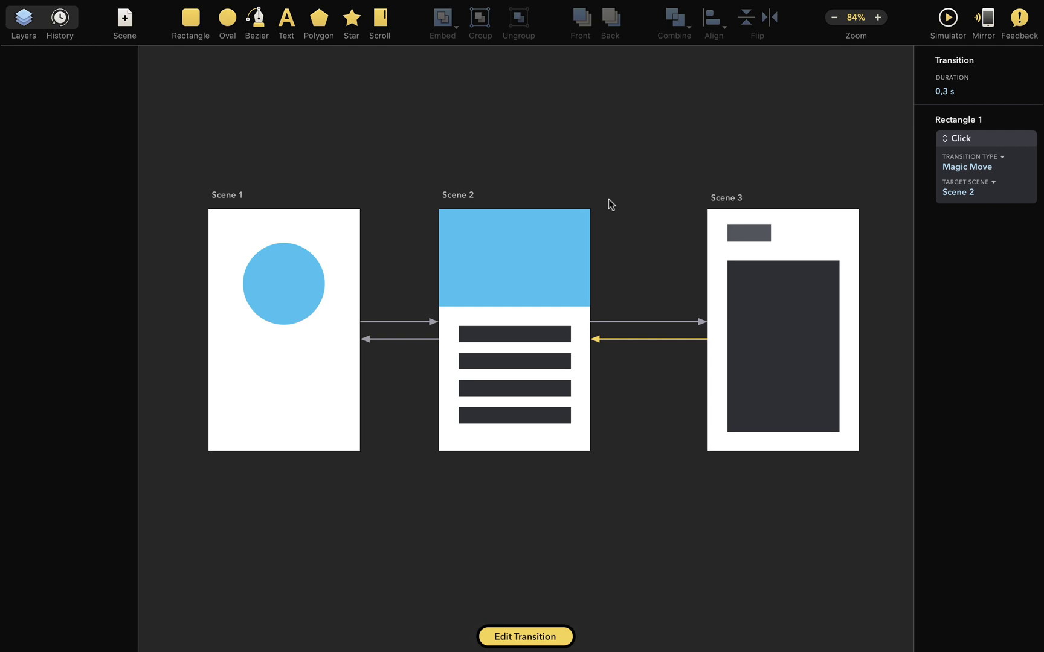
Preview the click transitions between Scenes 1, 2 and 3 in the simulator
click(732, 198)
scroll(613, 156, down, 5)
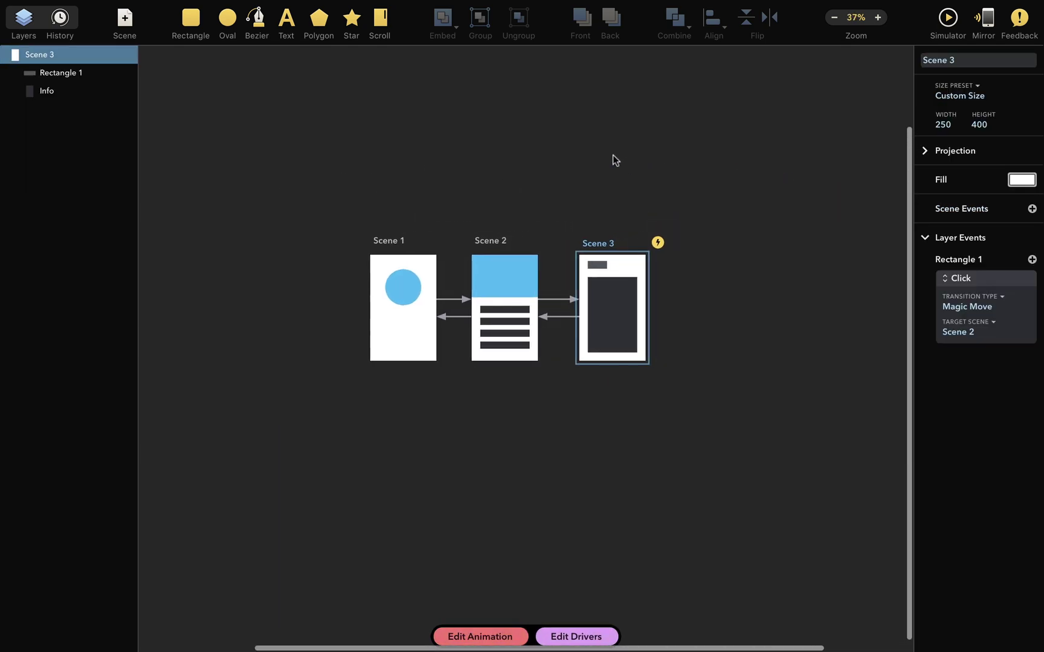
click(948, 19)
click(863, 366)
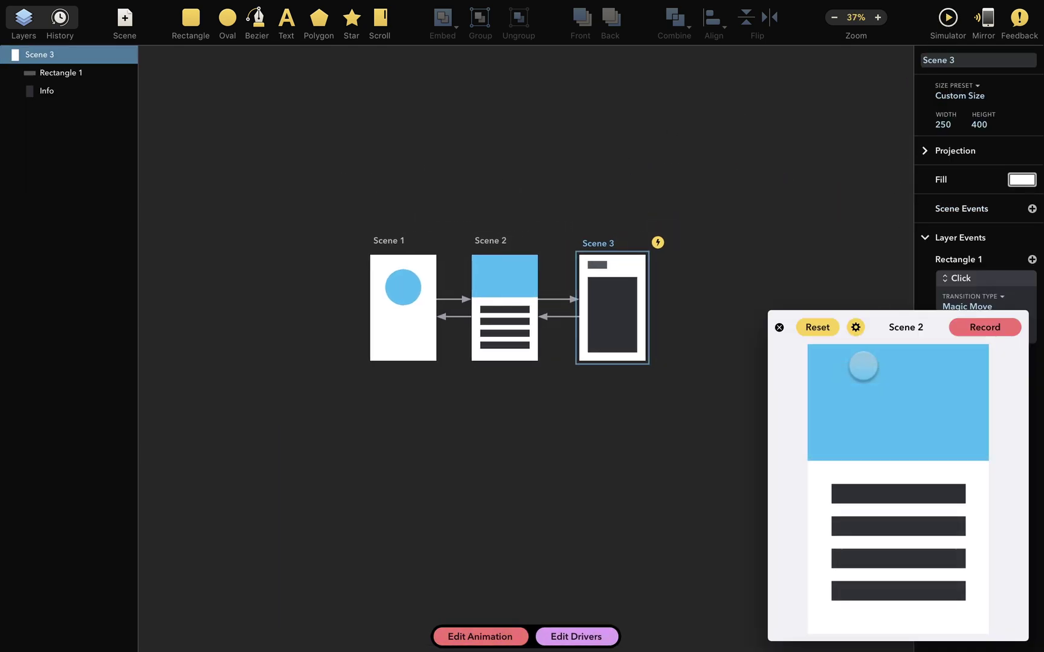
click(863, 370)
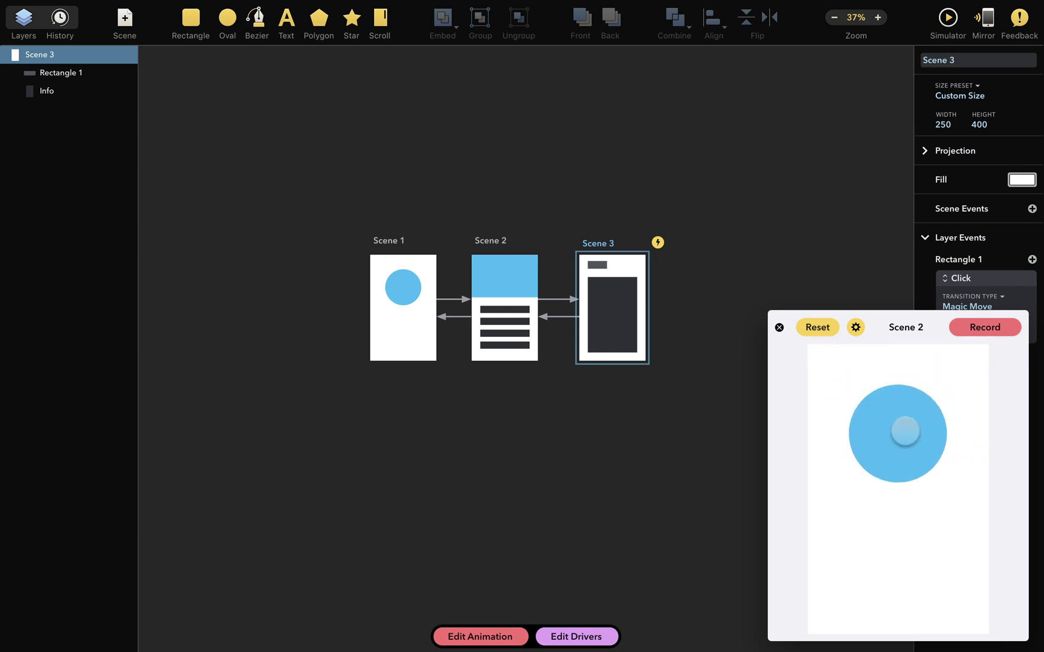
drag(905, 430, 907, 494)
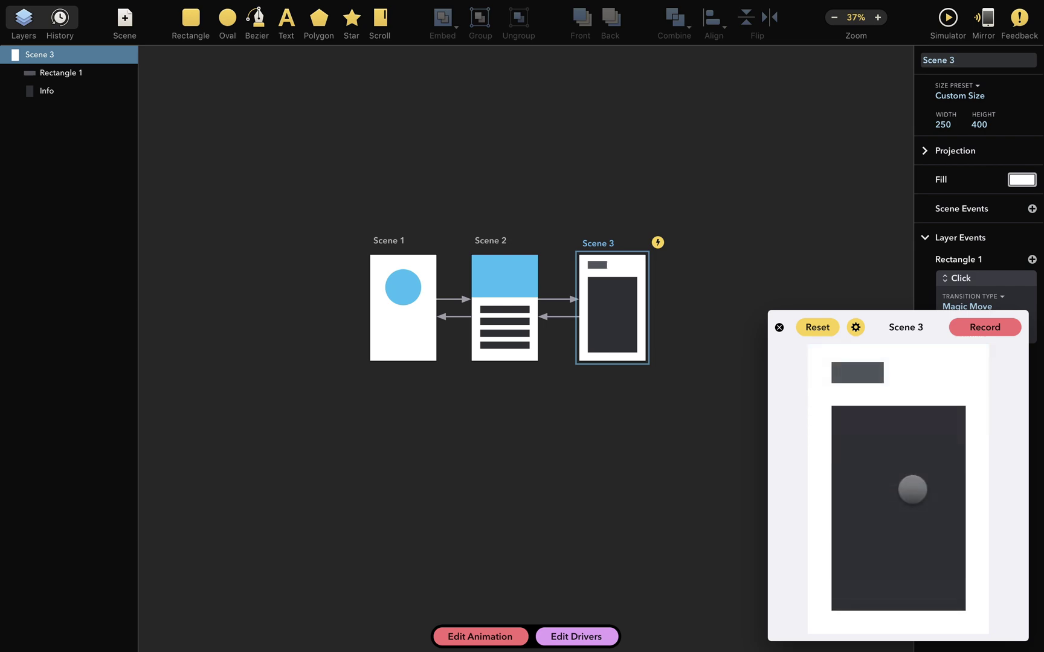
click(860, 387)
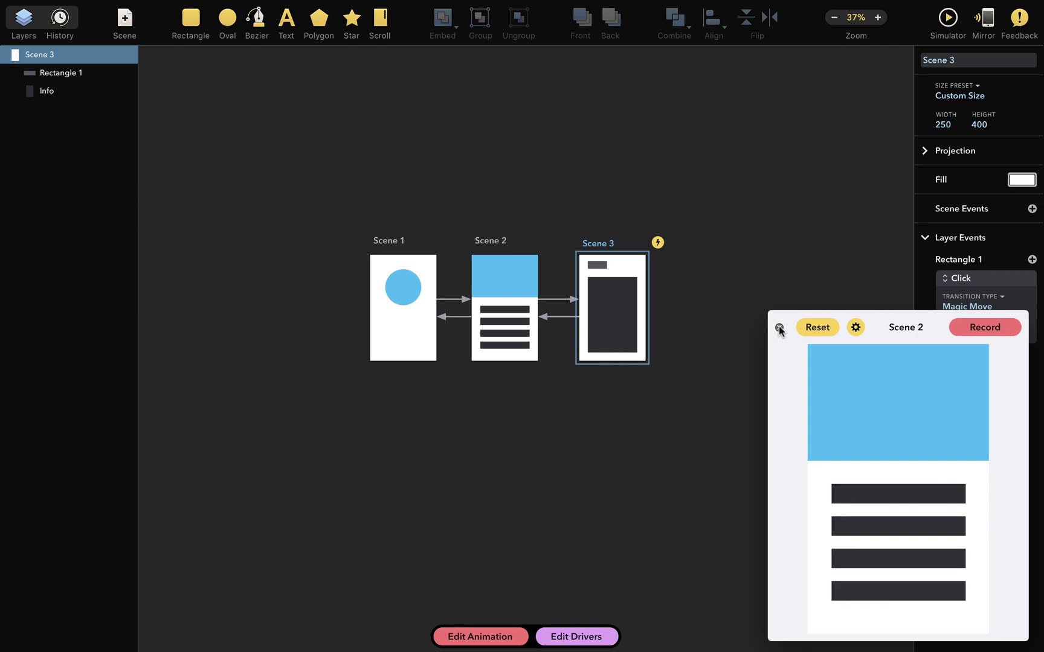
click(779, 328)
Duplicate the Profile circle below itself in Scene 1, shrink the copy to about 53 by 53 and fill it red (#FD4737)
scroll(676, 317, up, 3)
scroll(676, 317, left, 3)
click(379, 274)
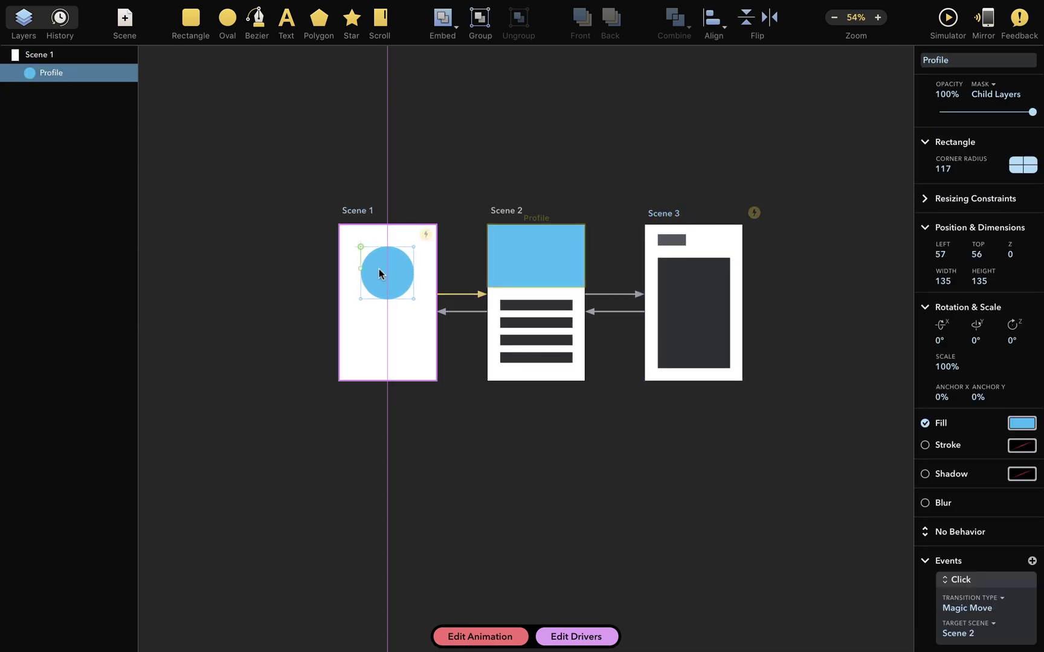
drag(395, 270, 397, 337)
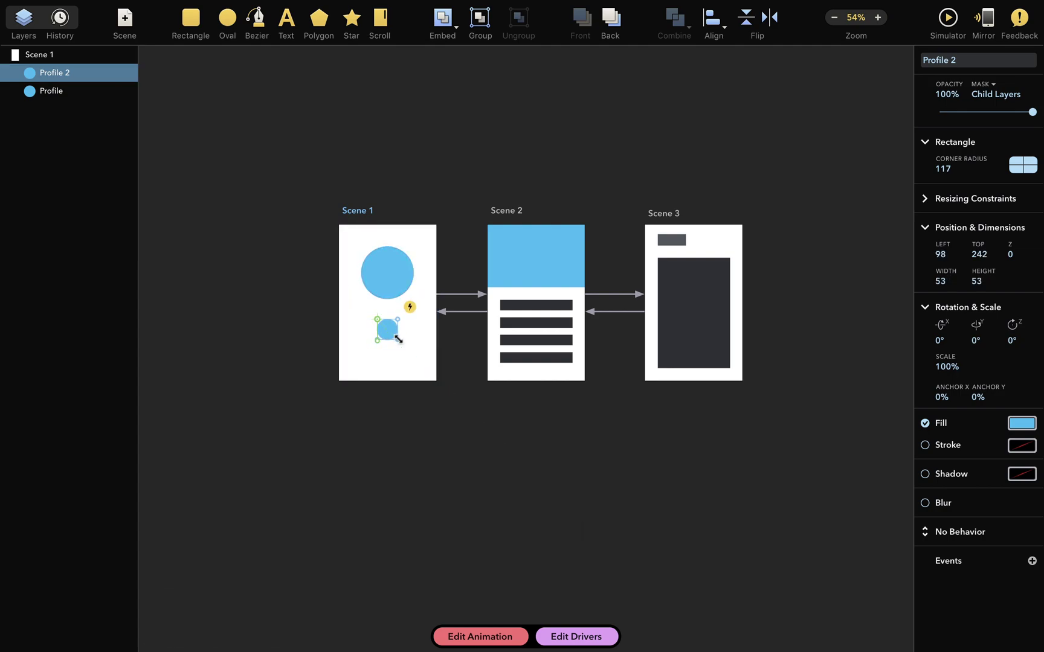
click(1022, 423)
click(909, 622)
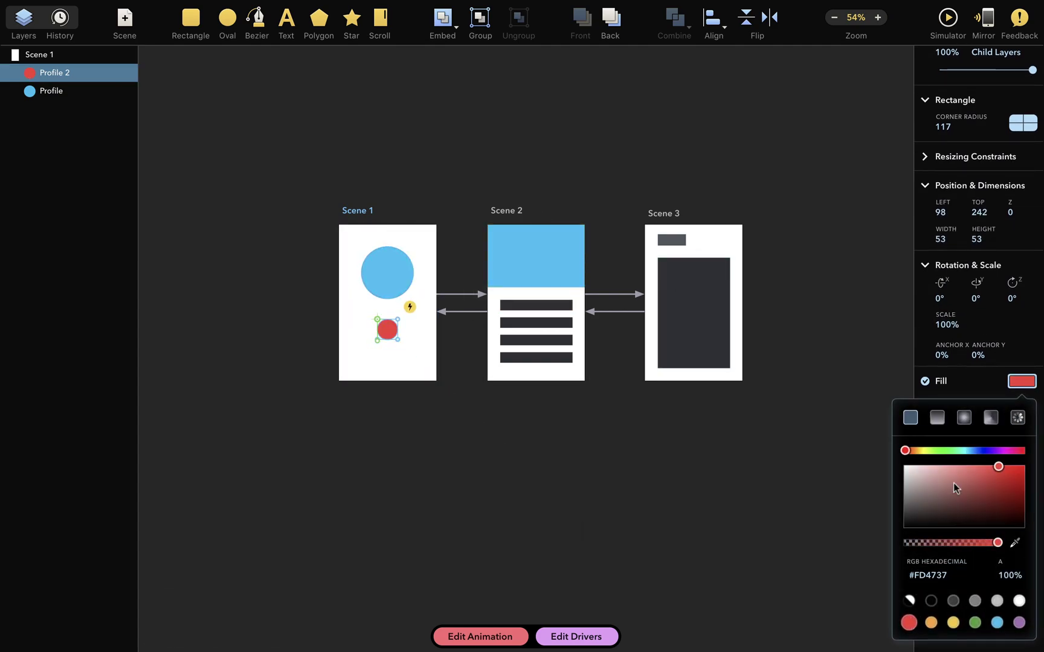
Duplicate Scene 1 beside it as Scene 4 and shrink the copy's blue circle to about 53 by 53
drag(403, 212, 255, 218)
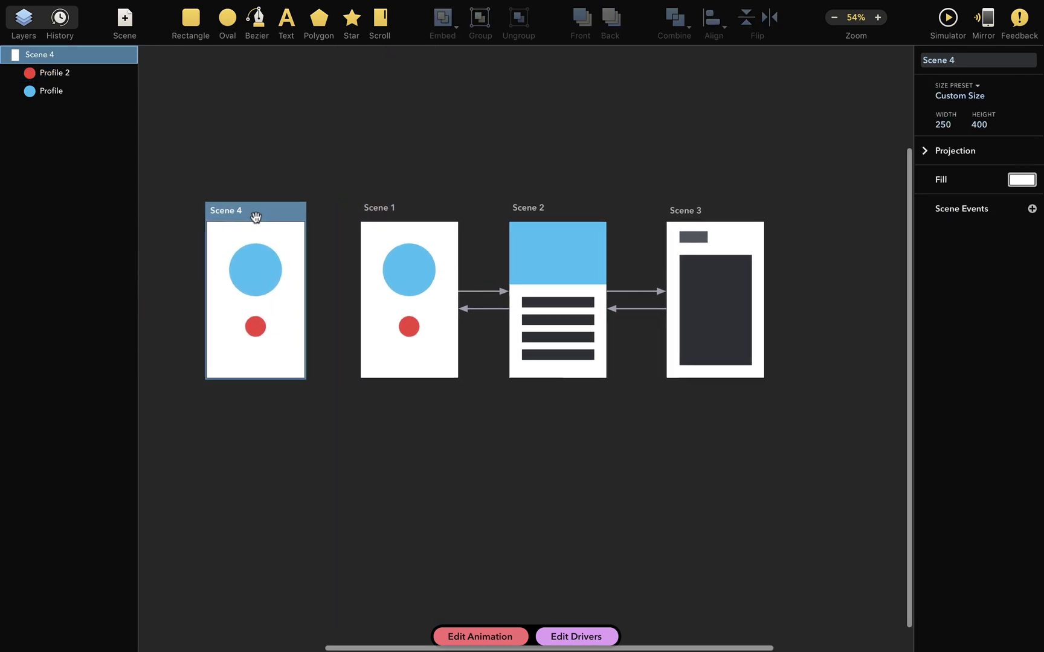
click(280, 286)
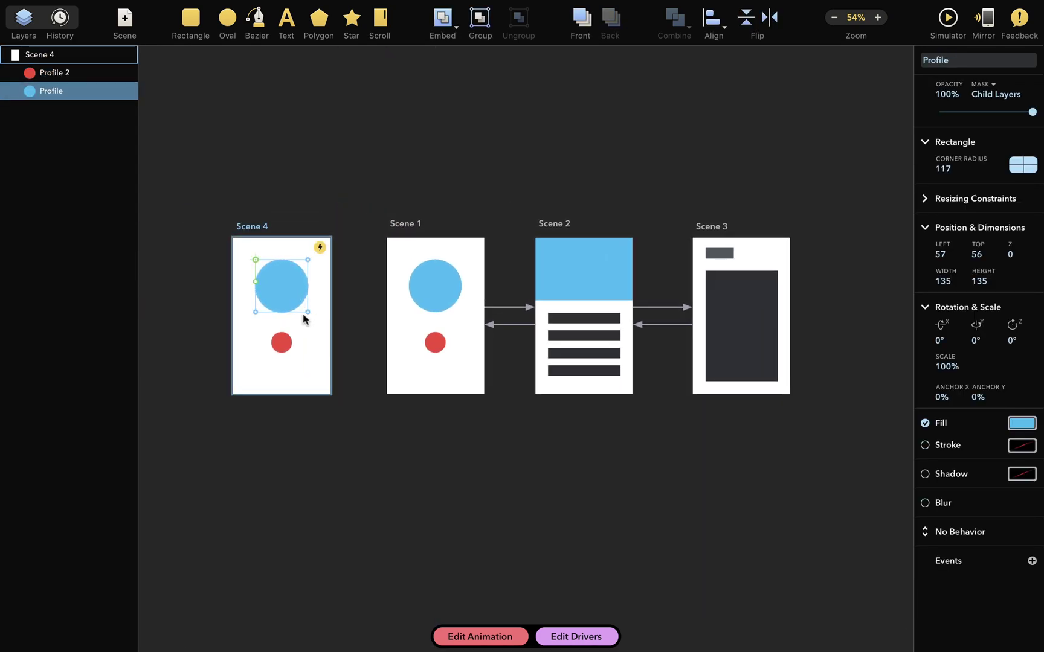
drag(306, 313, 274, 248)
click(291, 261)
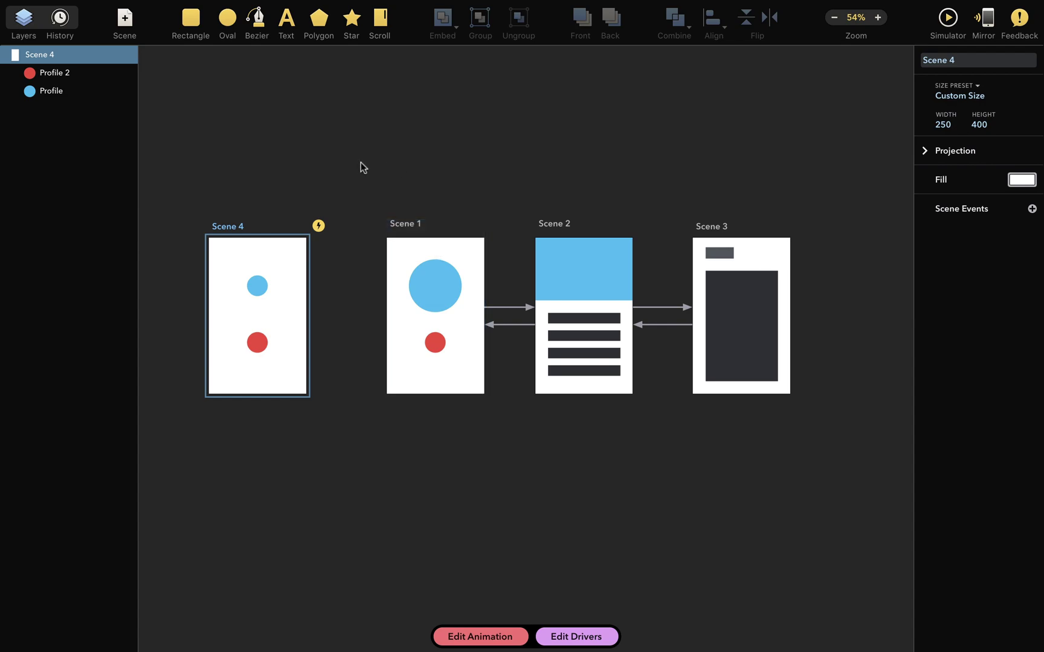
Add a Mouse Enter Magic Move transition from the blue circle in Scene 4 to Scene 1
click(265, 282)
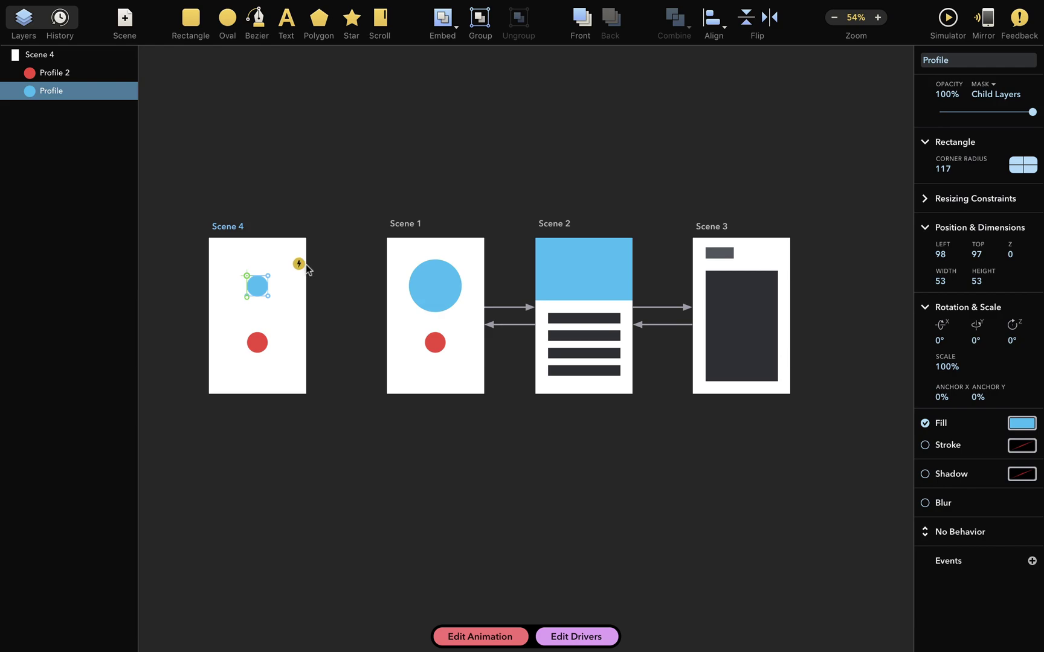
drag(372, 259, 394, 254)
click(438, 351)
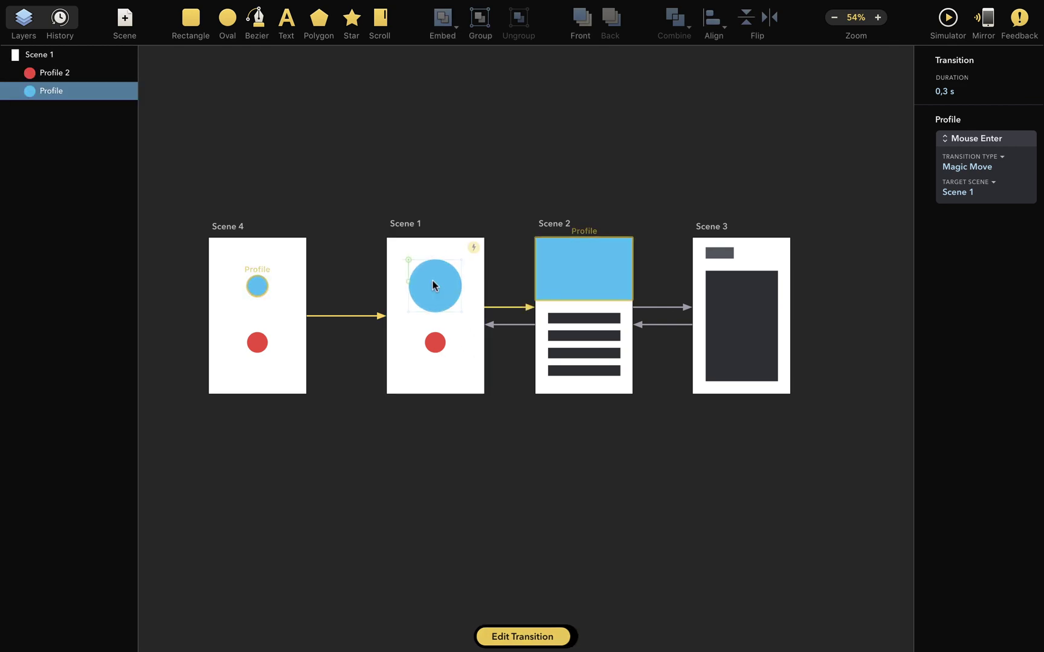
Add a Mouse Exit Magic Move transition from the blue circle in Scene 1 back to Scene 4
click(433, 285)
drag(428, 248, 293, 275)
click(332, 369)
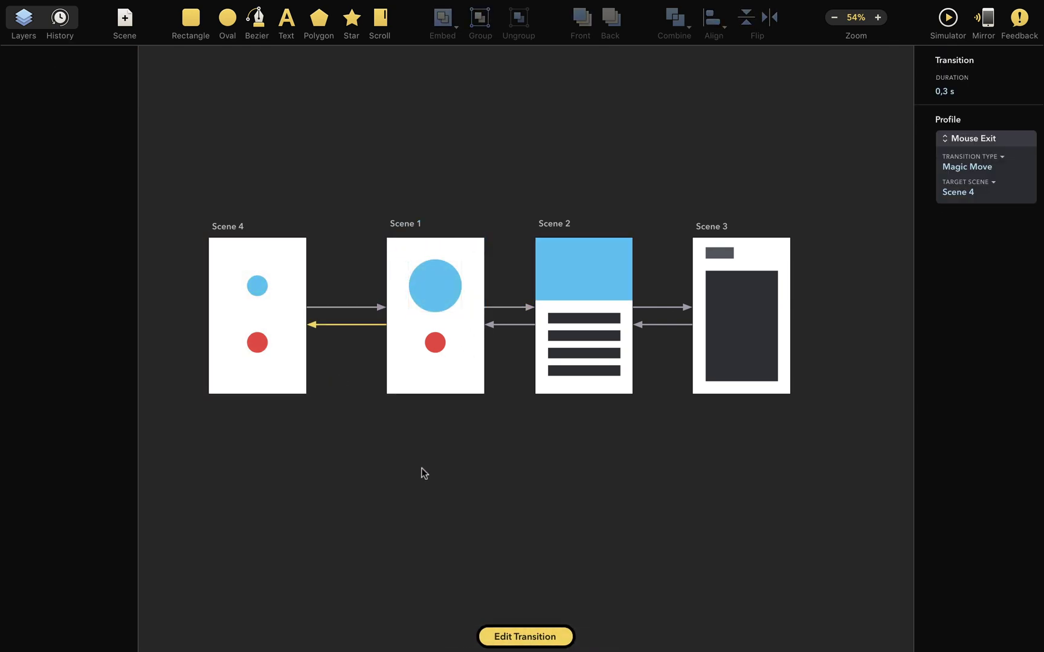
Preview the blue circle's mouse enter and exit transitions in the simulator
scroll(422, 471, down, 3)
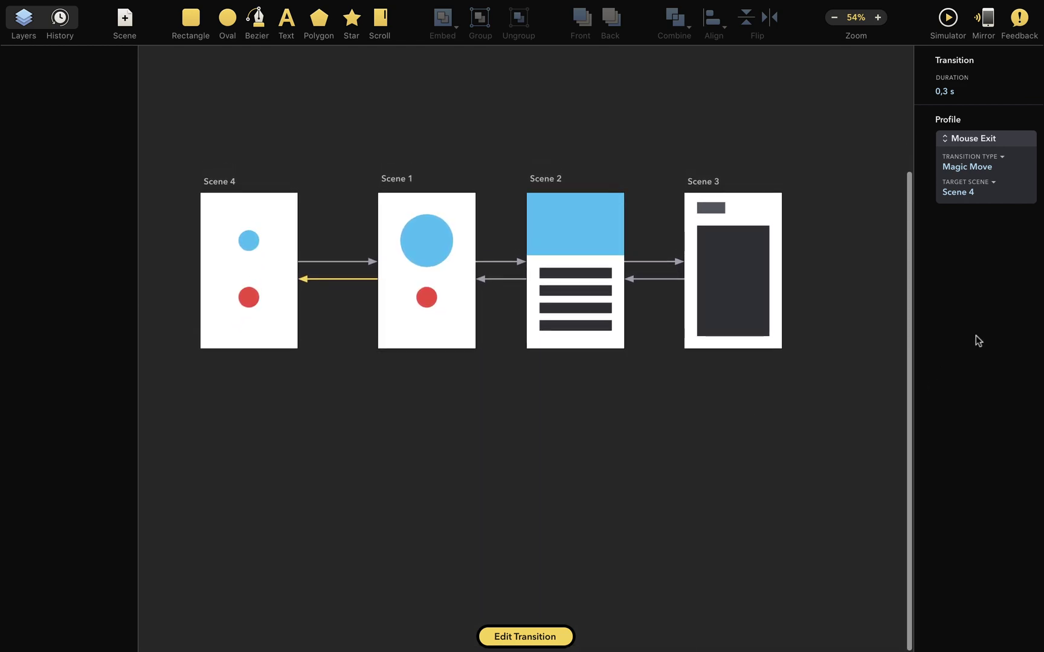
click(946, 15)
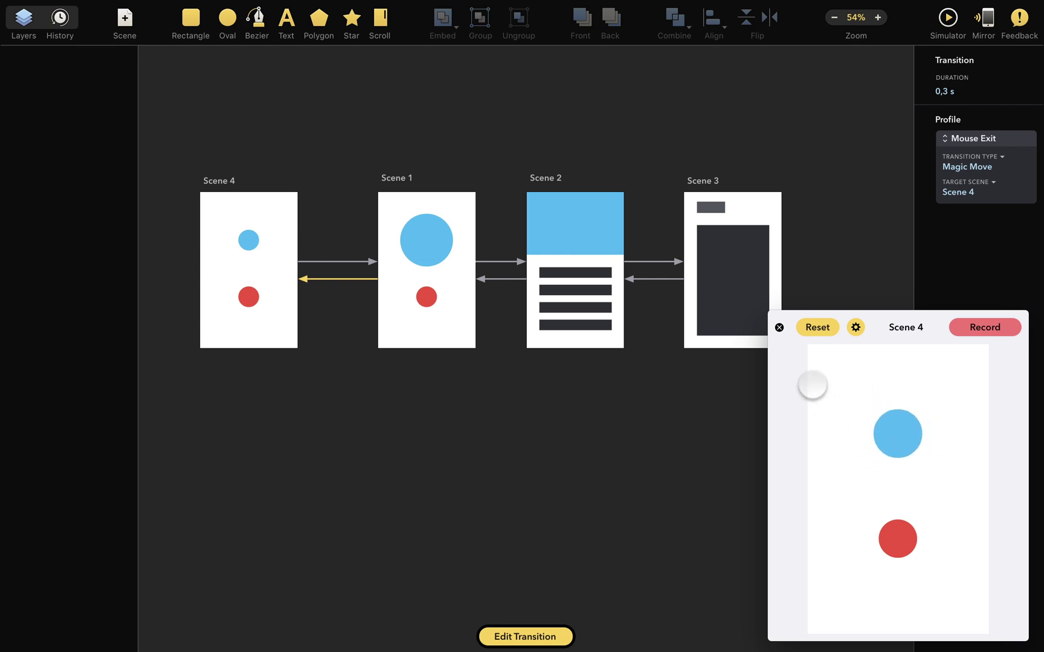
click(780, 327)
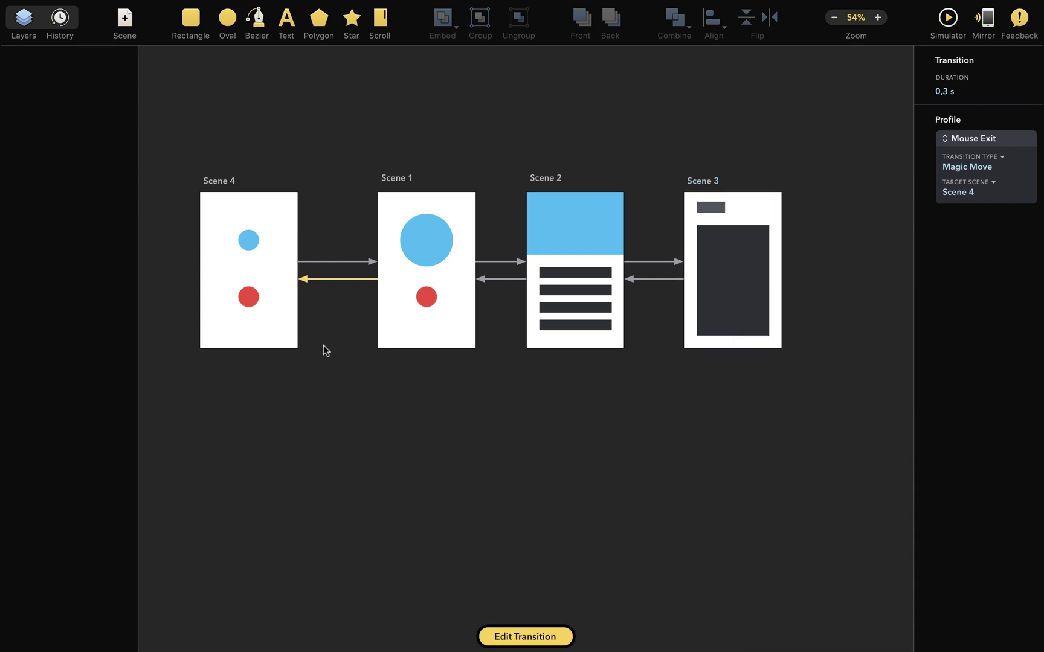
Duplicate Scene 4 below Scene 1 as Scene 5 and enlarge the copy's red circle to about 125 by 125
drag(263, 181, 433, 385)
click(427, 501)
drag(437, 488, 452, 475)
Add a Mouse Enter Magic Move transition from the red circle in Scene 4 to Scene 5
click(249, 296)
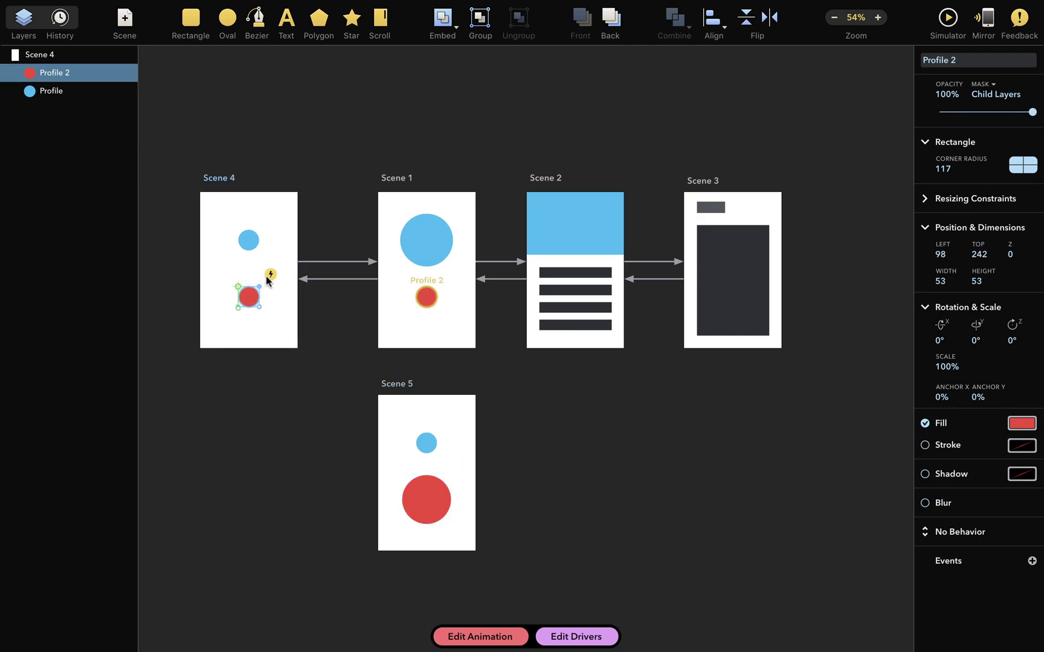
drag(271, 275, 251, 345)
click(438, 599)
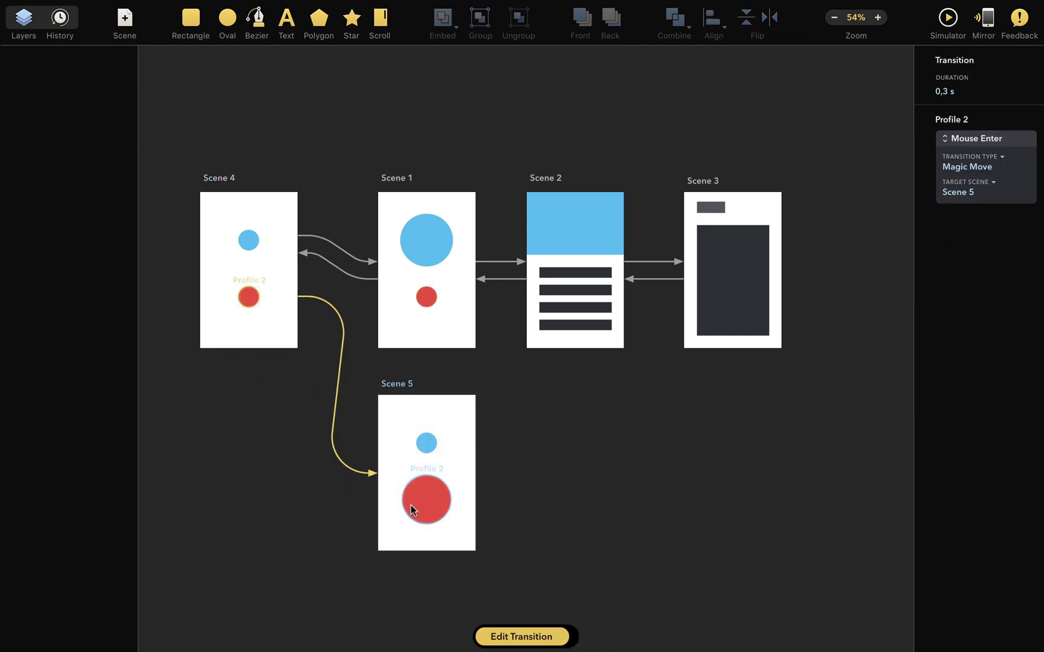
Add a Mouse Exit Magic Move transition from Scene 5's red circle back to Scene 4 and move Scene 4 down between Scenes 1 and 5
click(417, 507)
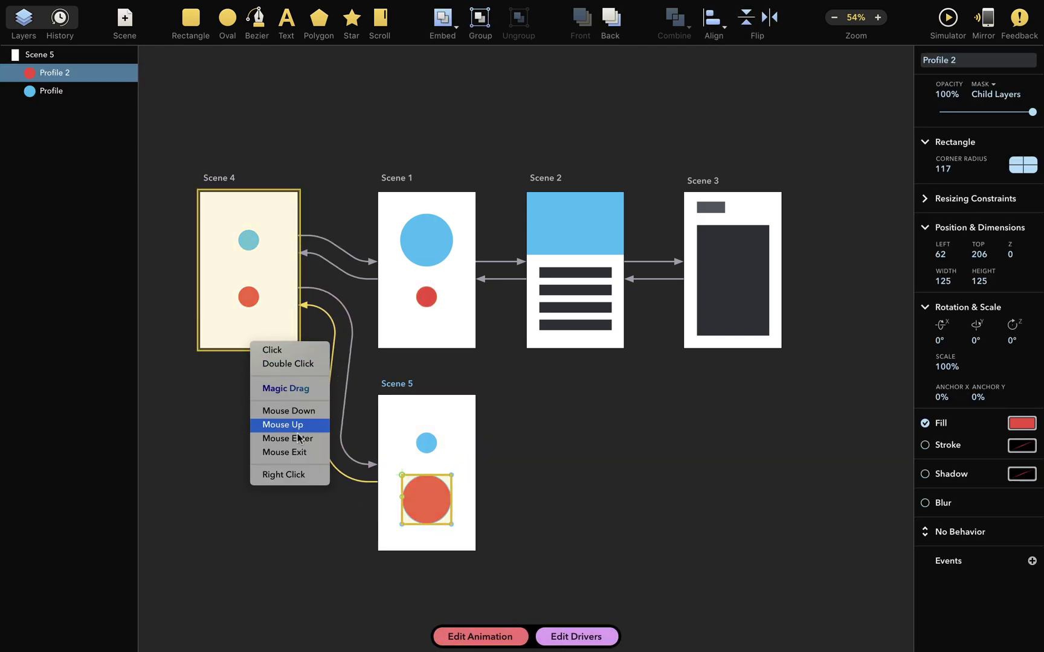
click(275, 433)
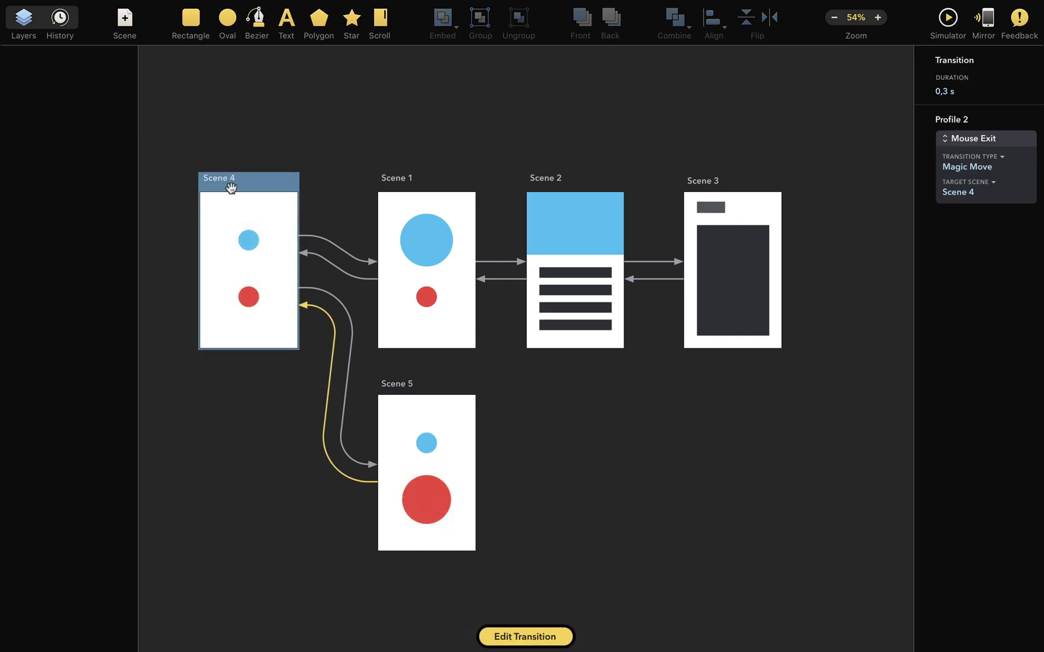
drag(230, 188, 215, 279)
scroll(291, 272, down, 3)
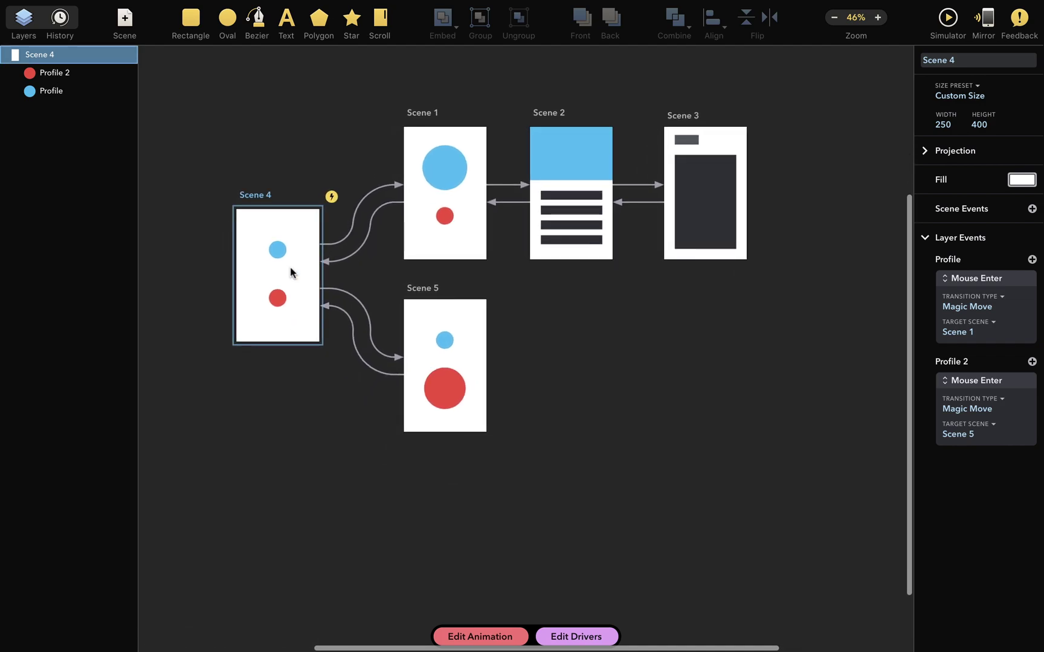
Preview the mouse enter, exit and click transitions of both circles from Scene 4 in the simulator
click(948, 18)
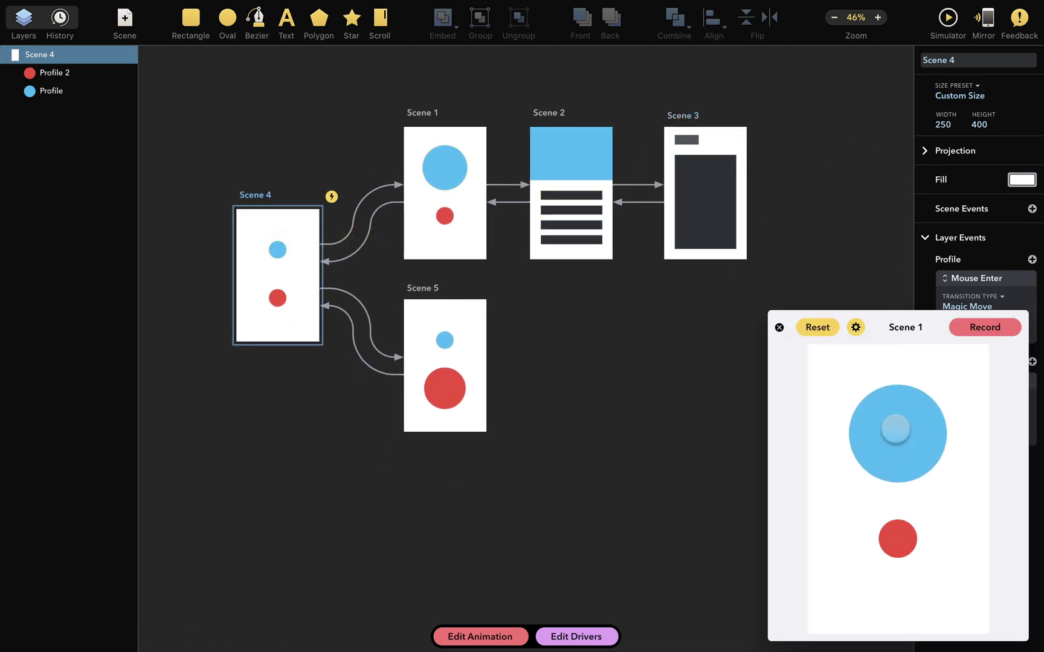
mouse_move(896, 535)
mouse_move(897, 433)
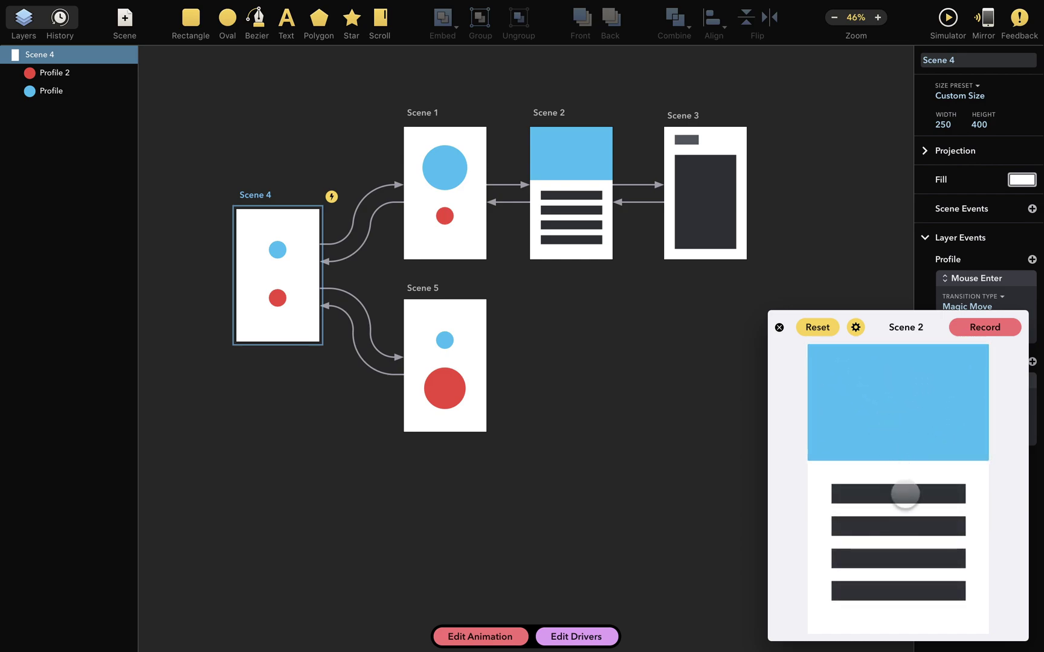
click(860, 373)
click(888, 387)
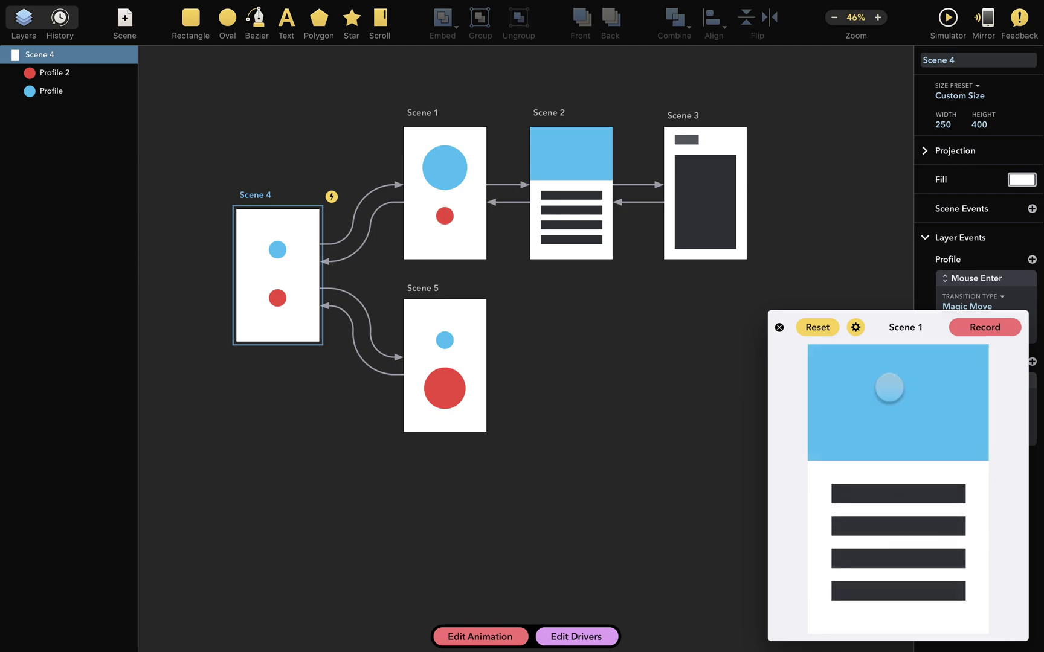
mouse_move(817, 377)
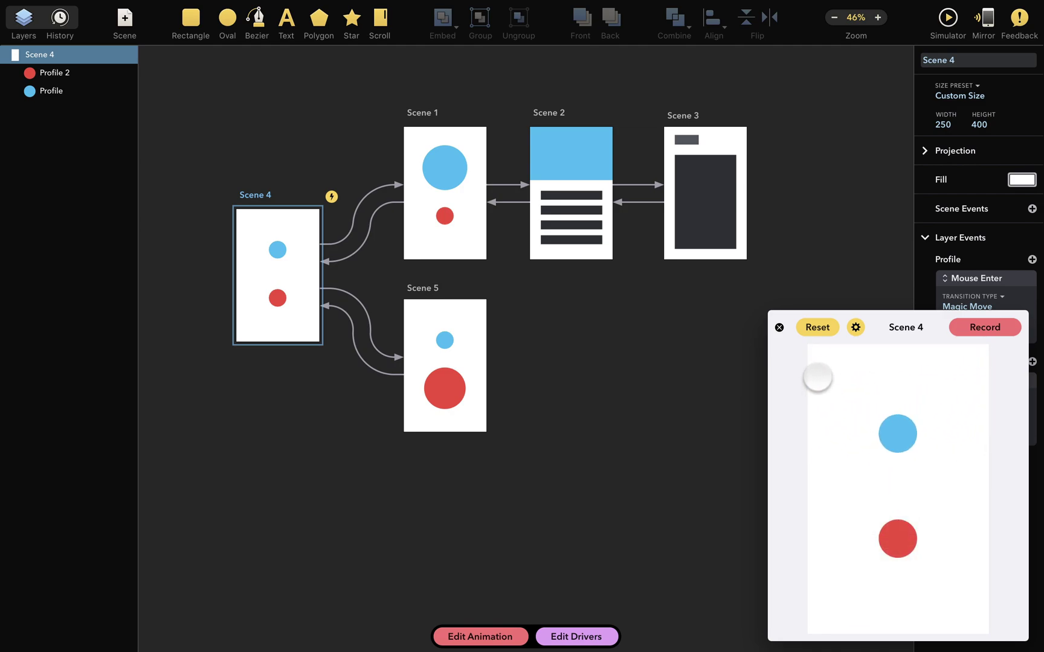
click(779, 328)
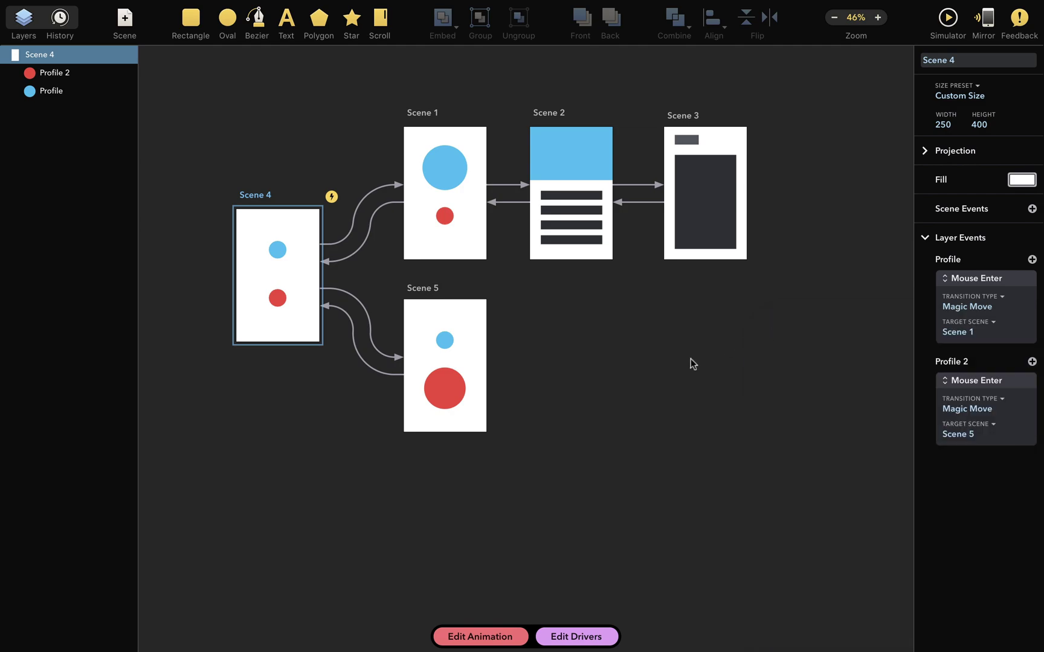
Select the Click transition from Scene 1 to Scene 2 and preview it in both directions in the simulator
click(507, 184)
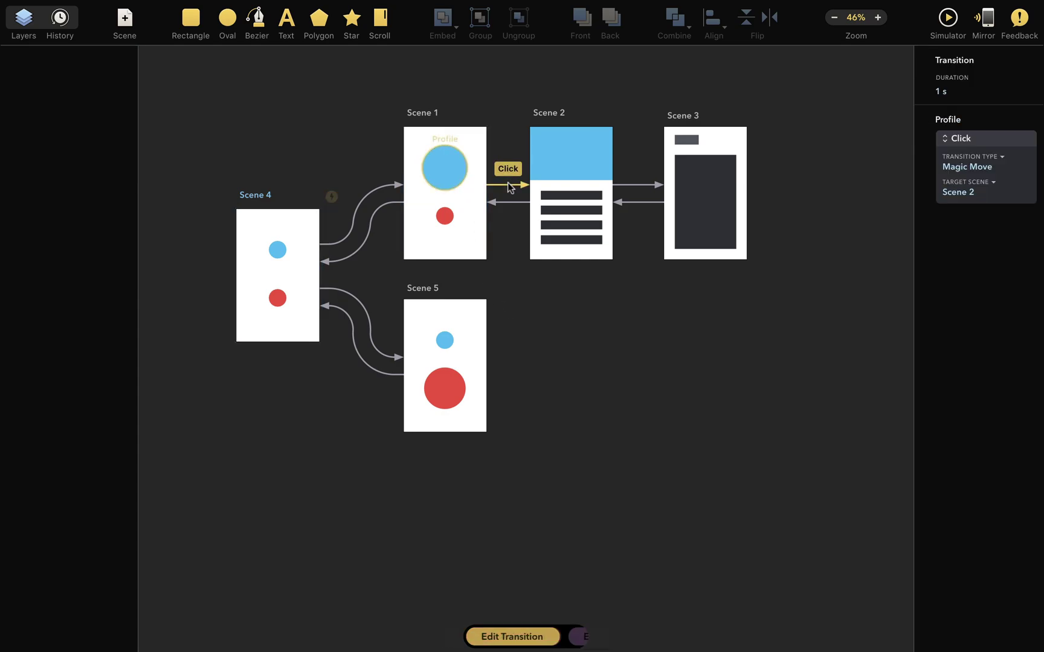
click(947, 19)
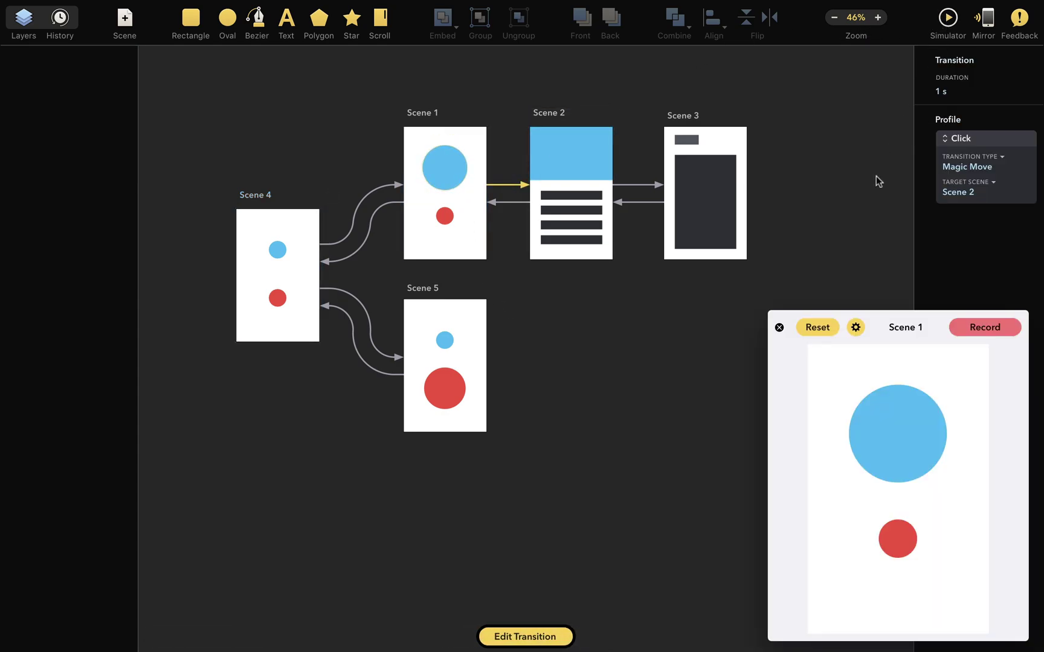
click(896, 421)
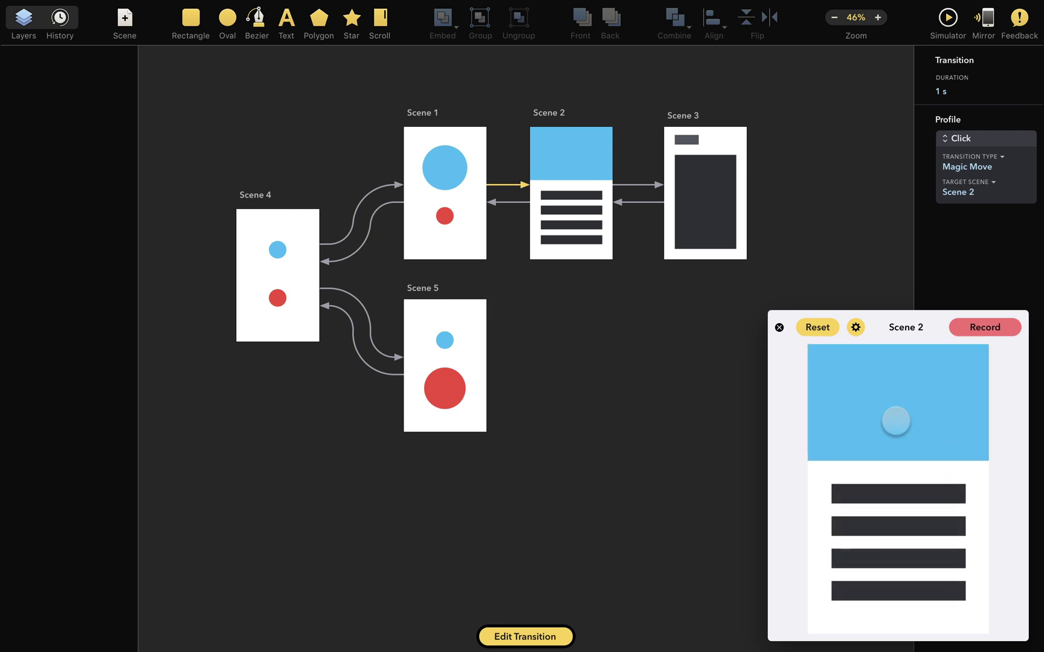
click(896, 421)
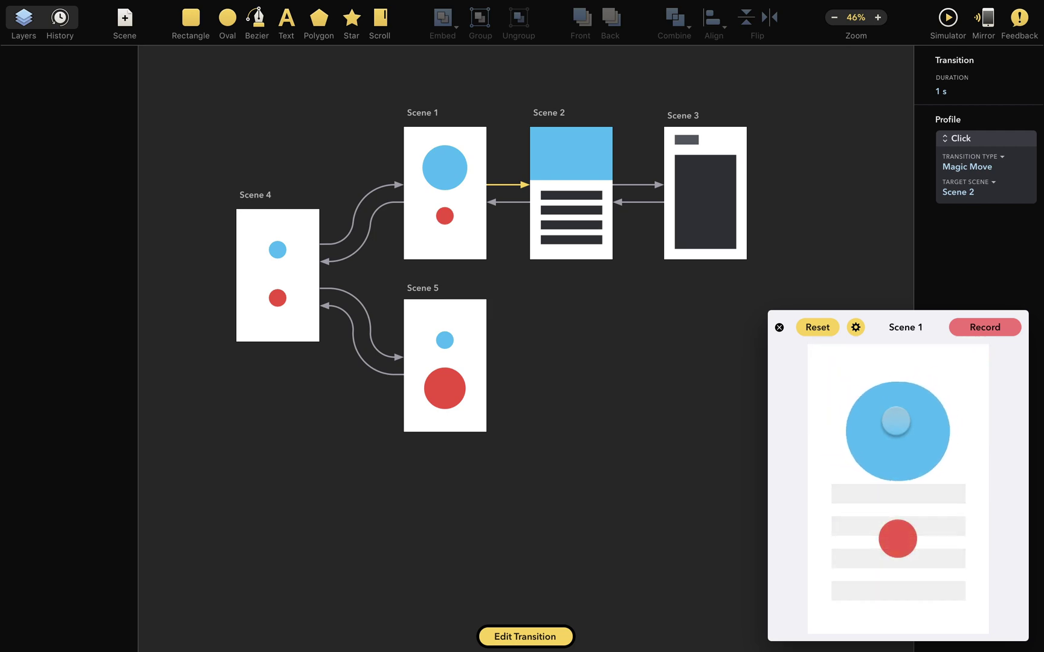
drag(896, 421, 852, 357)
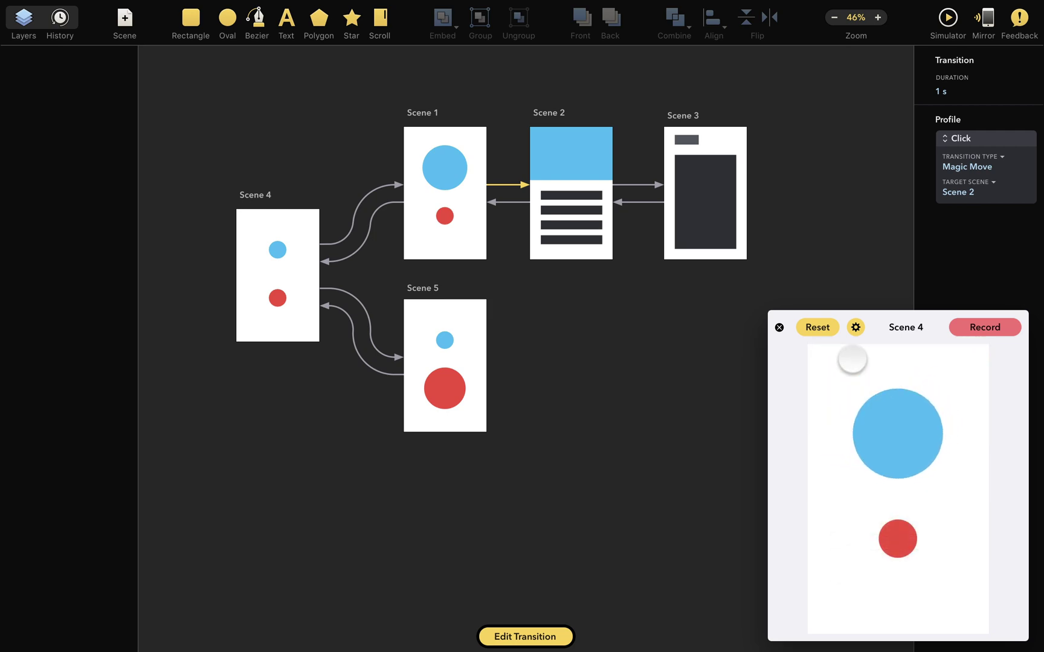
click(778, 327)
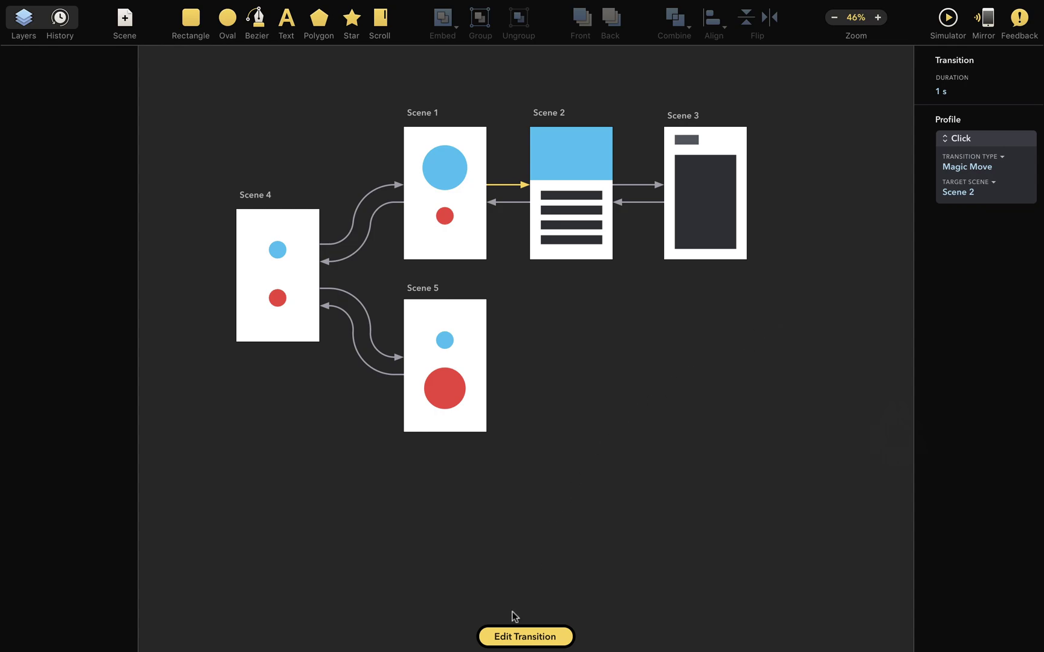
Open the Scene 1 to Scene 2 transition for editing and set the playhead to 0 s
click(526, 637)
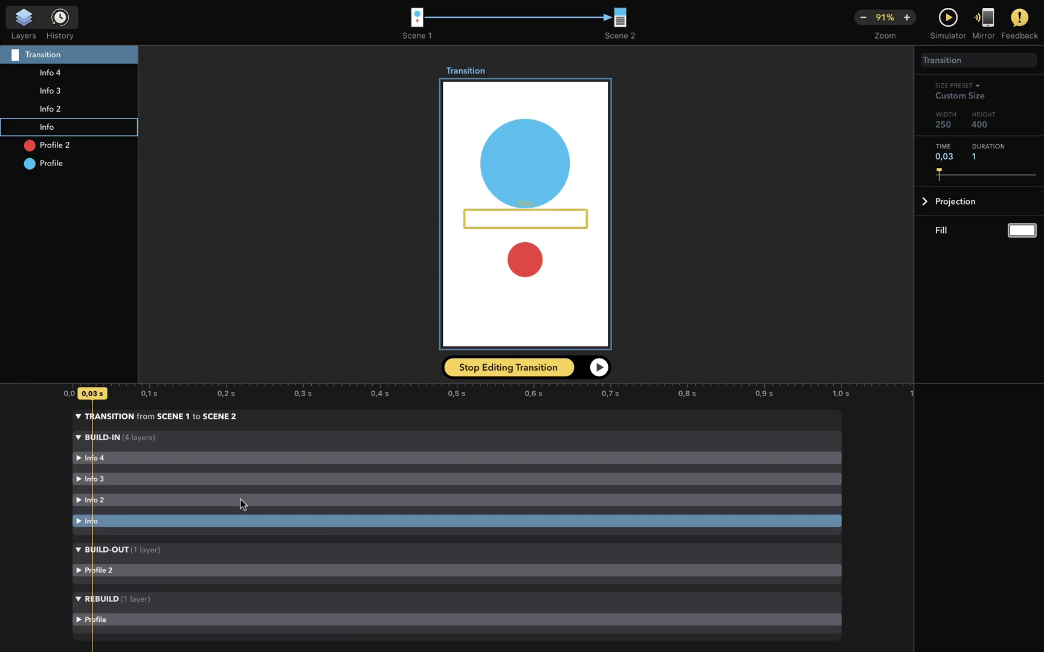
drag(92, 393, 70, 517)
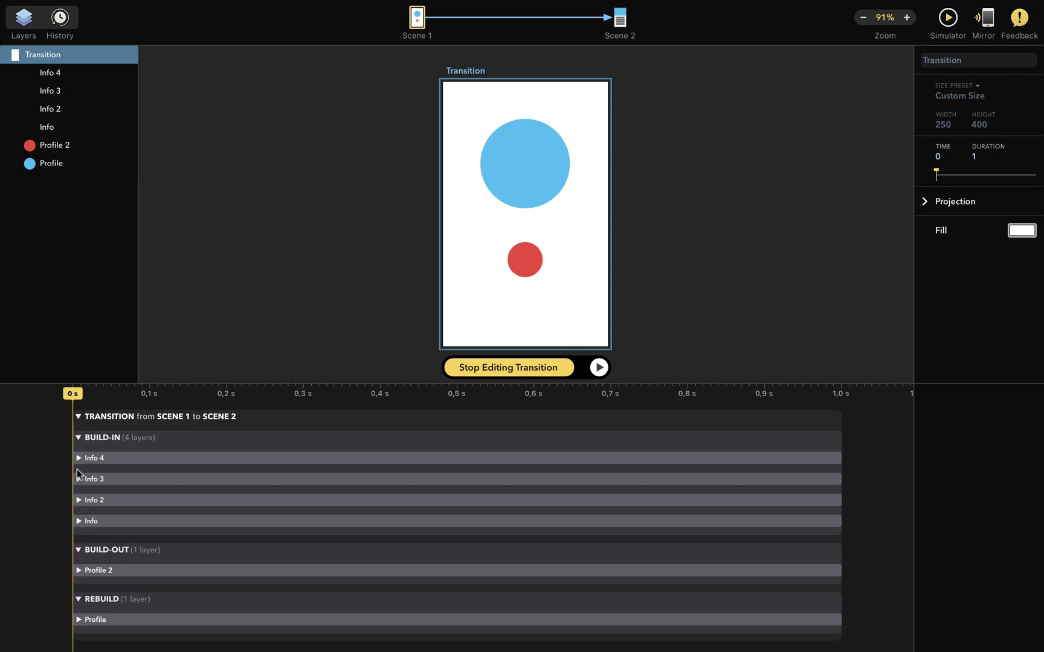